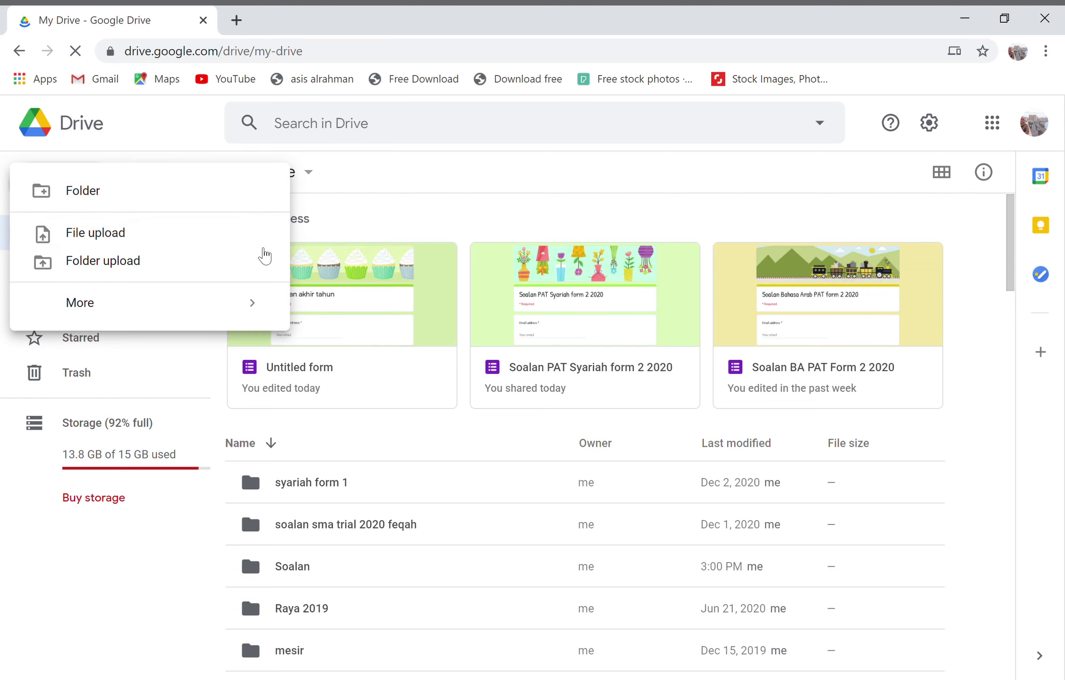
Step: Create a new Google Form and title it "soalan akhir tahun bahasa arab"
click(77, 194)
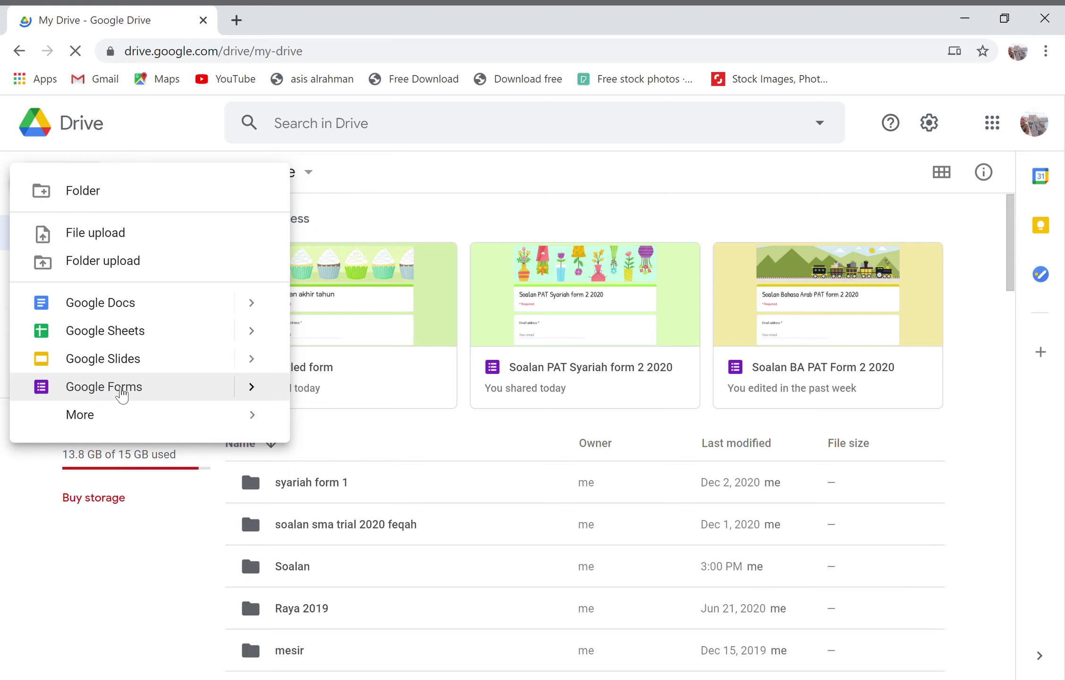
click(122, 395)
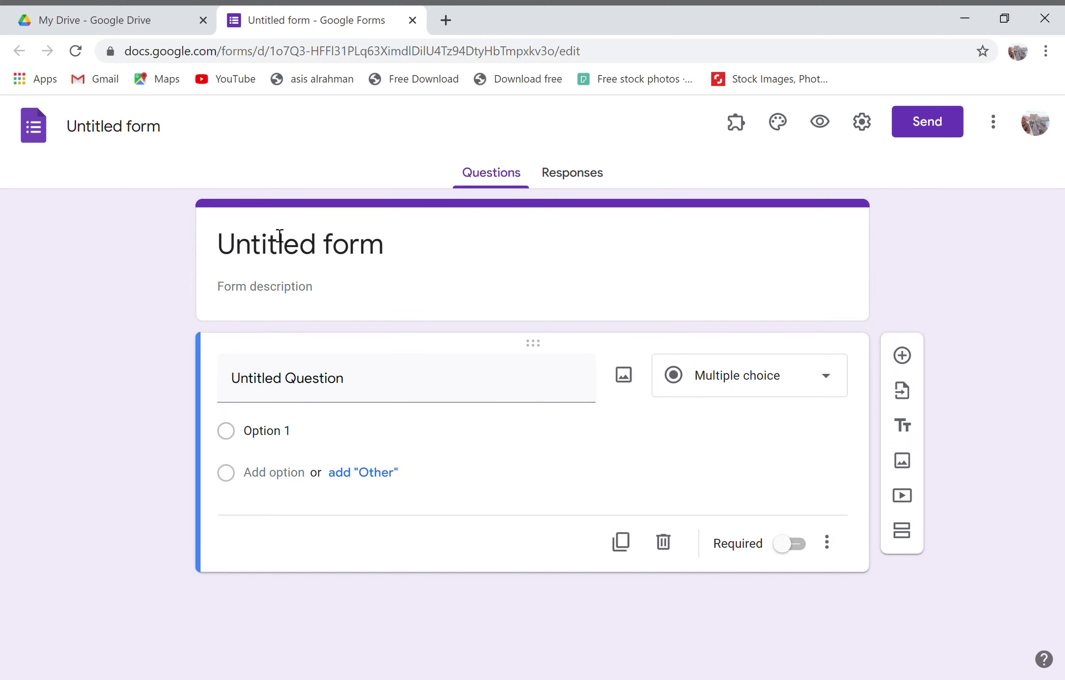
click(276, 257)
text(so)
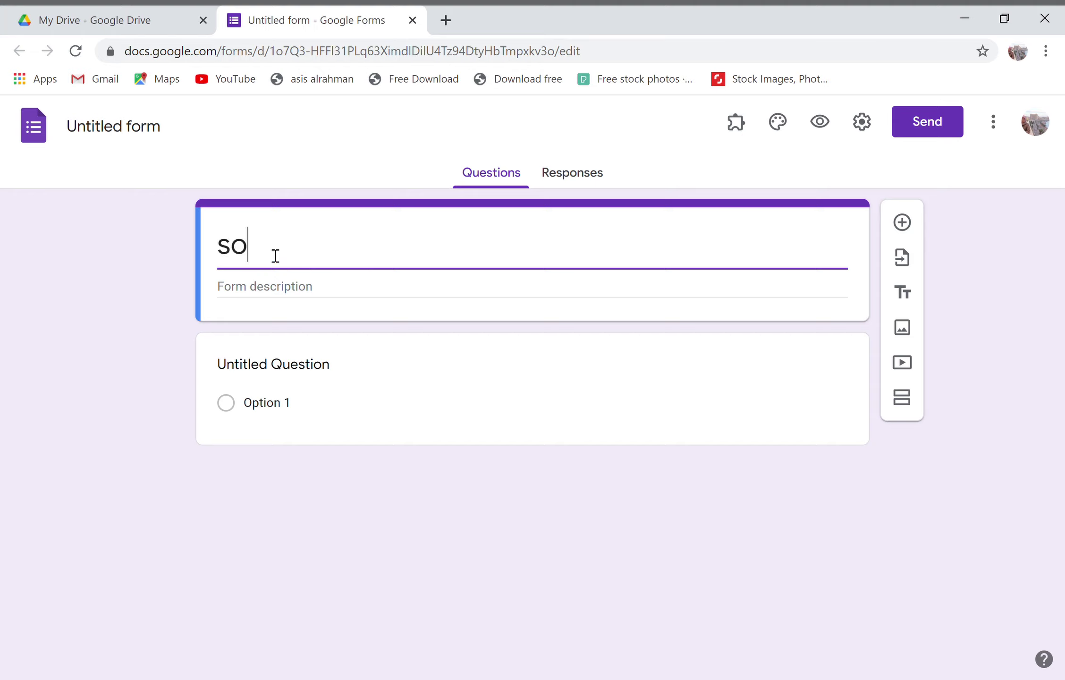
text(alan akhir tah)
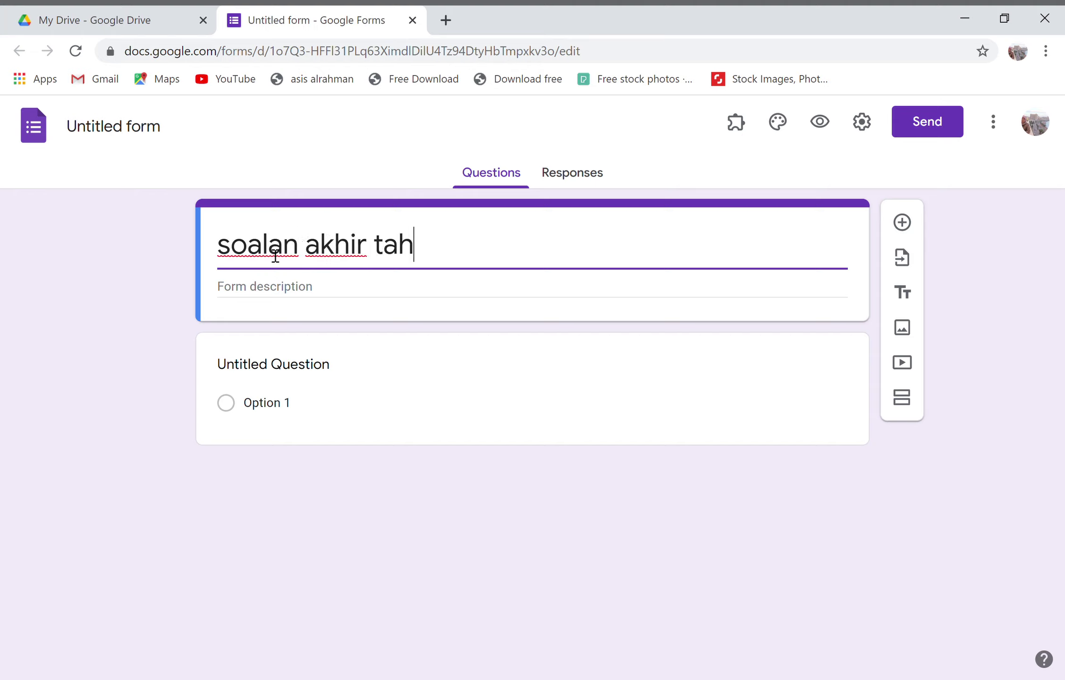
text(un bahasa arab)
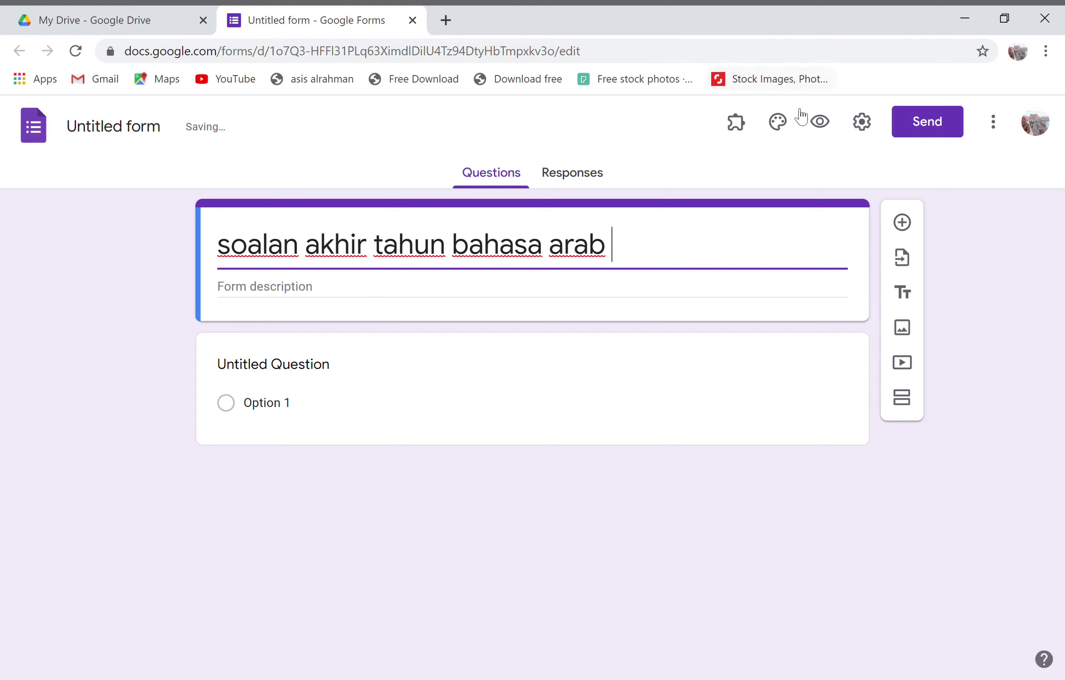
Step: Theme the form with the Just kids header image of colourful cars and trucks and the darkest pink background colour
click(787, 129)
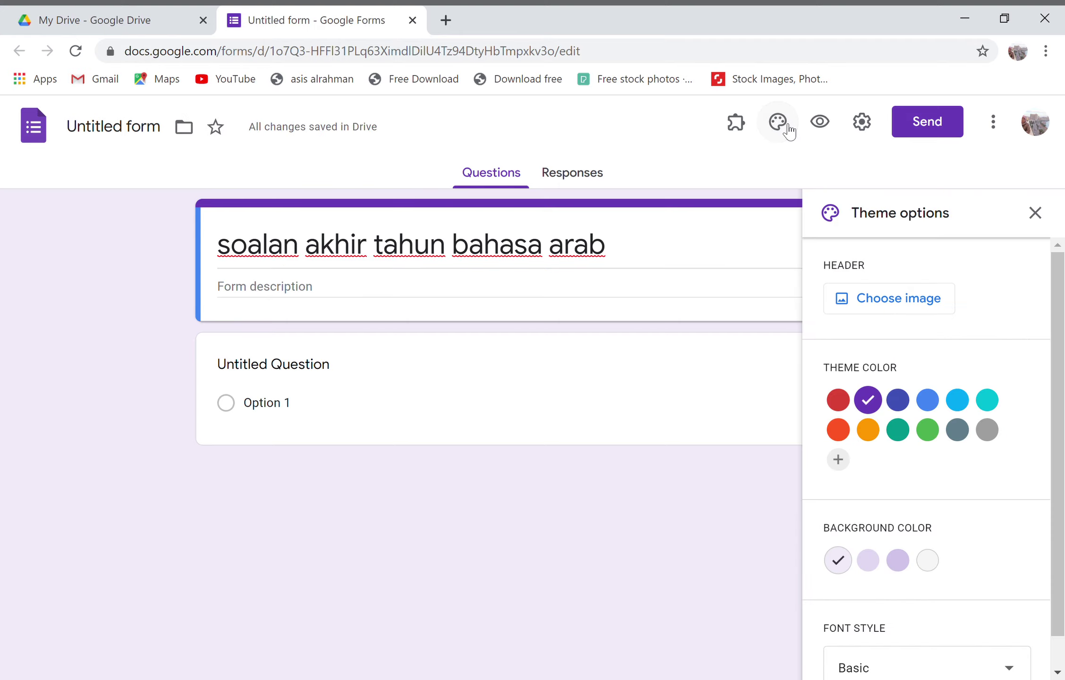
click(900, 303)
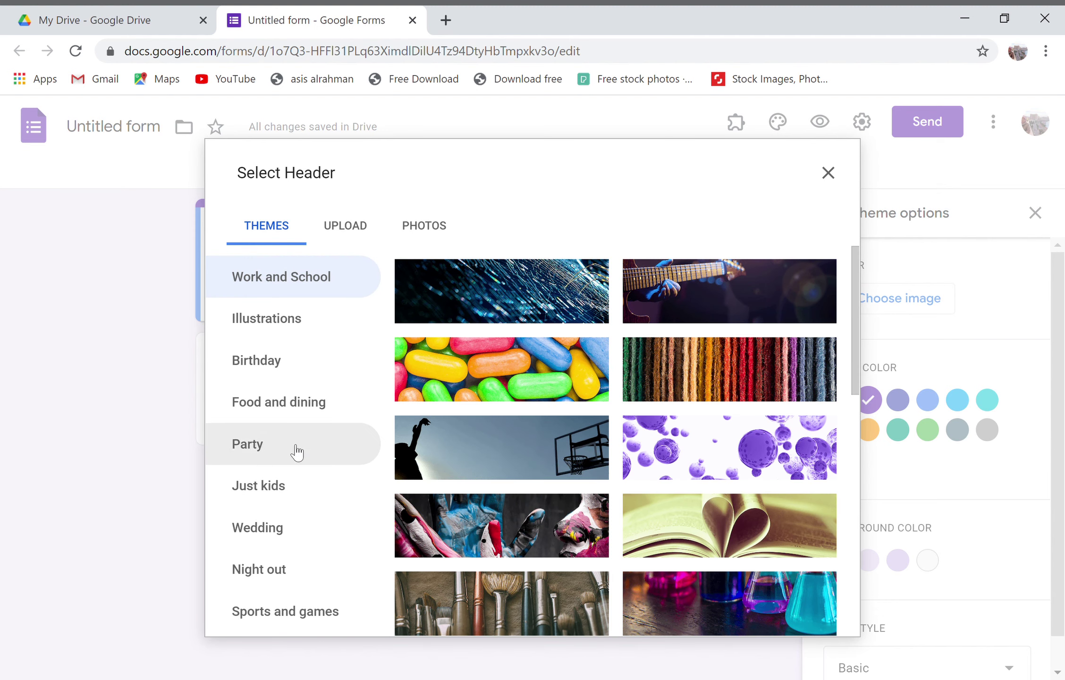
click(266, 484)
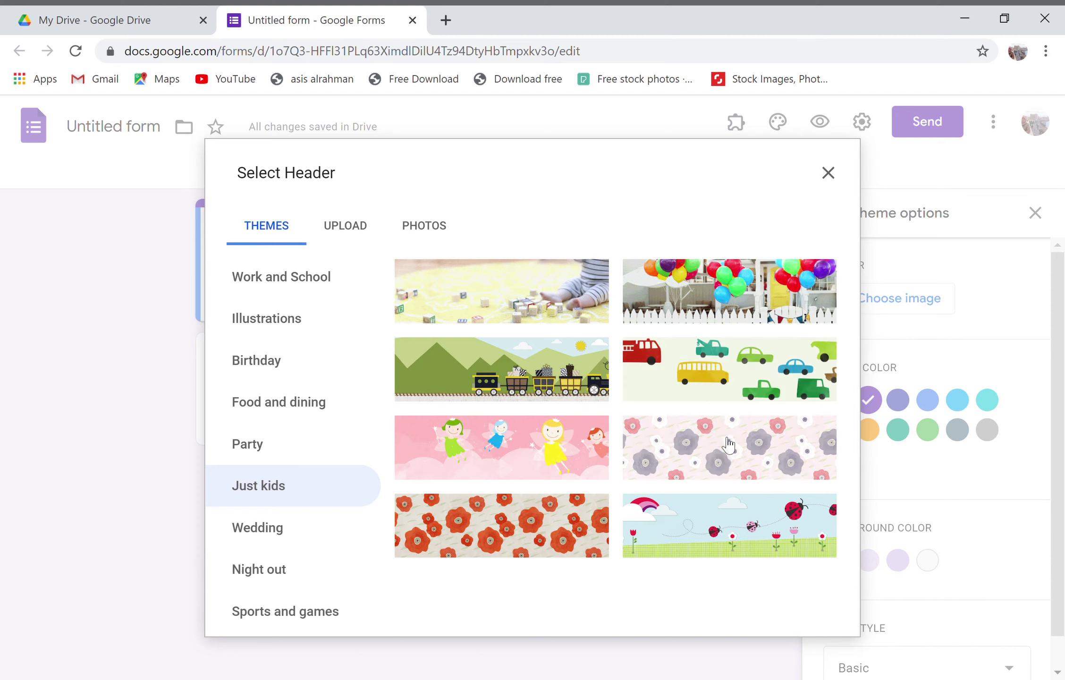
click(705, 383)
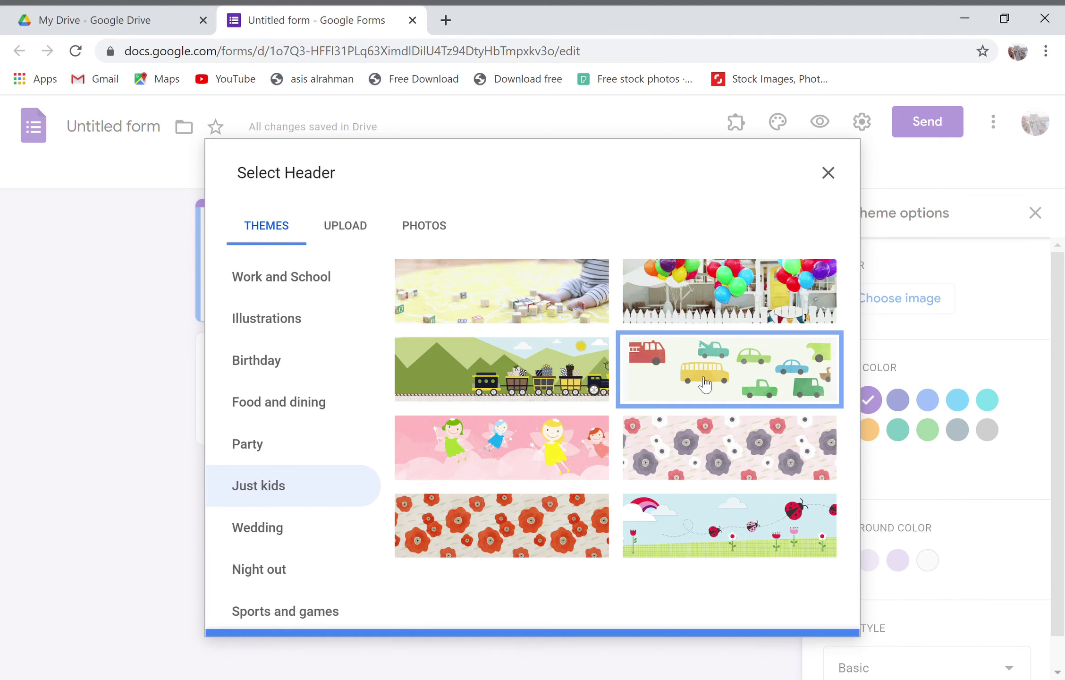
click(811, 615)
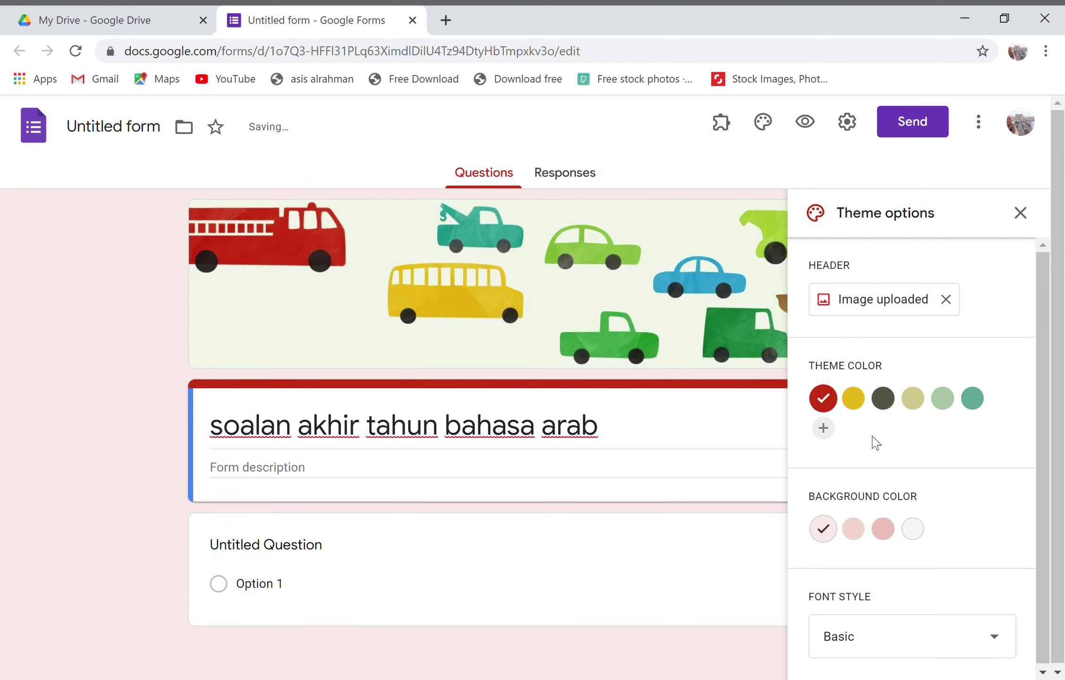
click(883, 529)
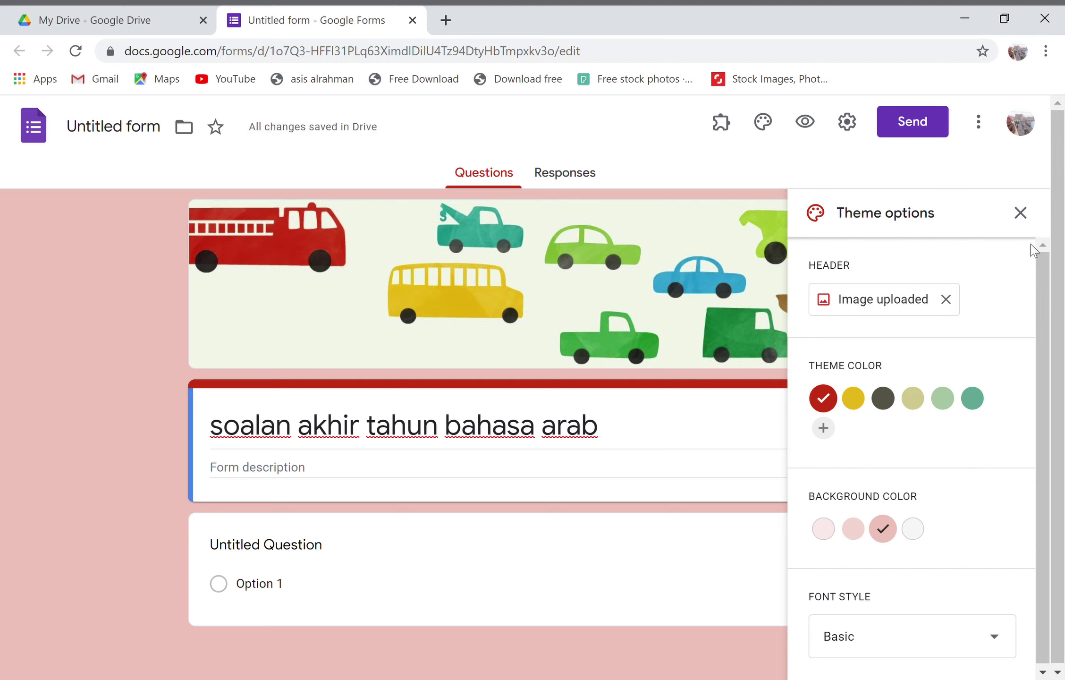
click(1021, 214)
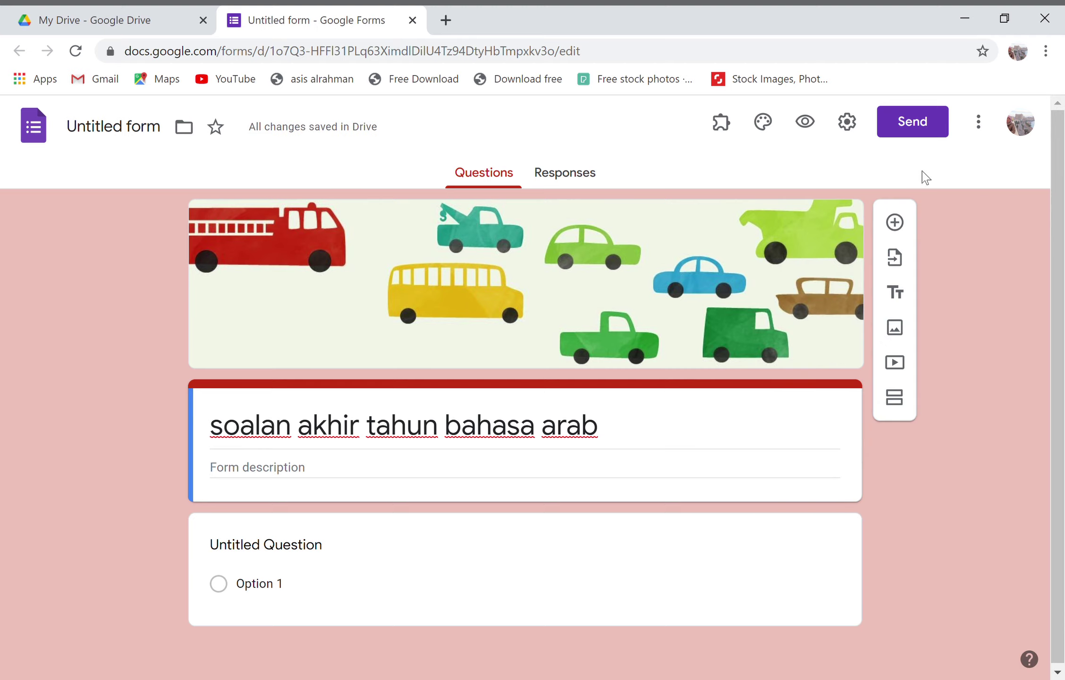
Step: In the form's general settings, enable collecting email addresses and let respondents see summary charts and text responses
click(848, 122)
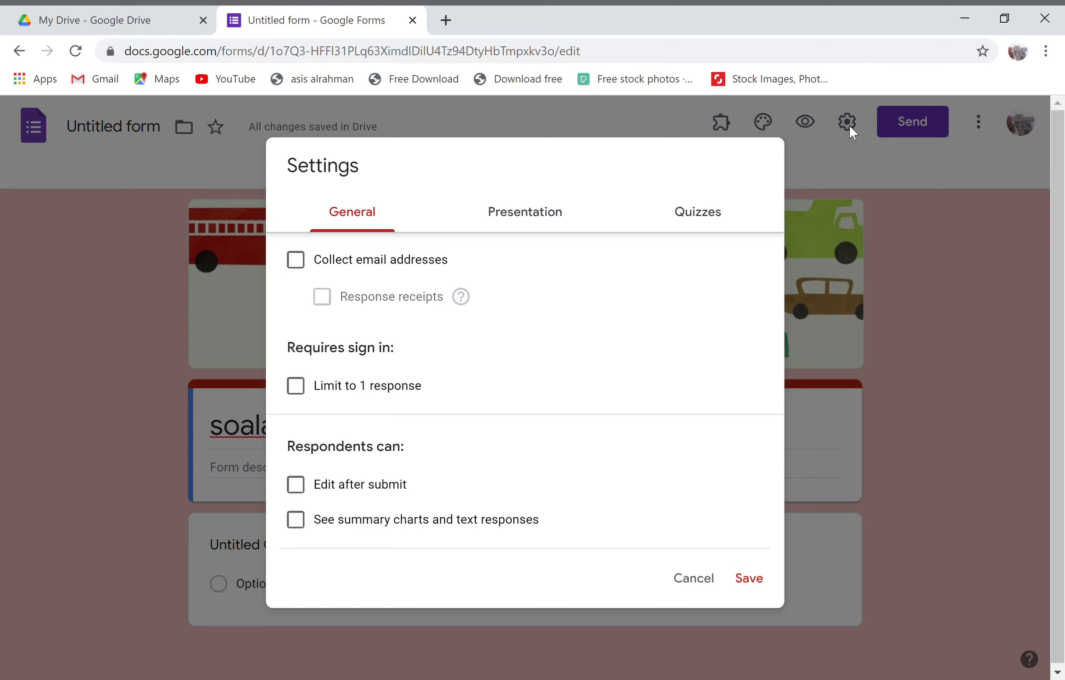
click(303, 274)
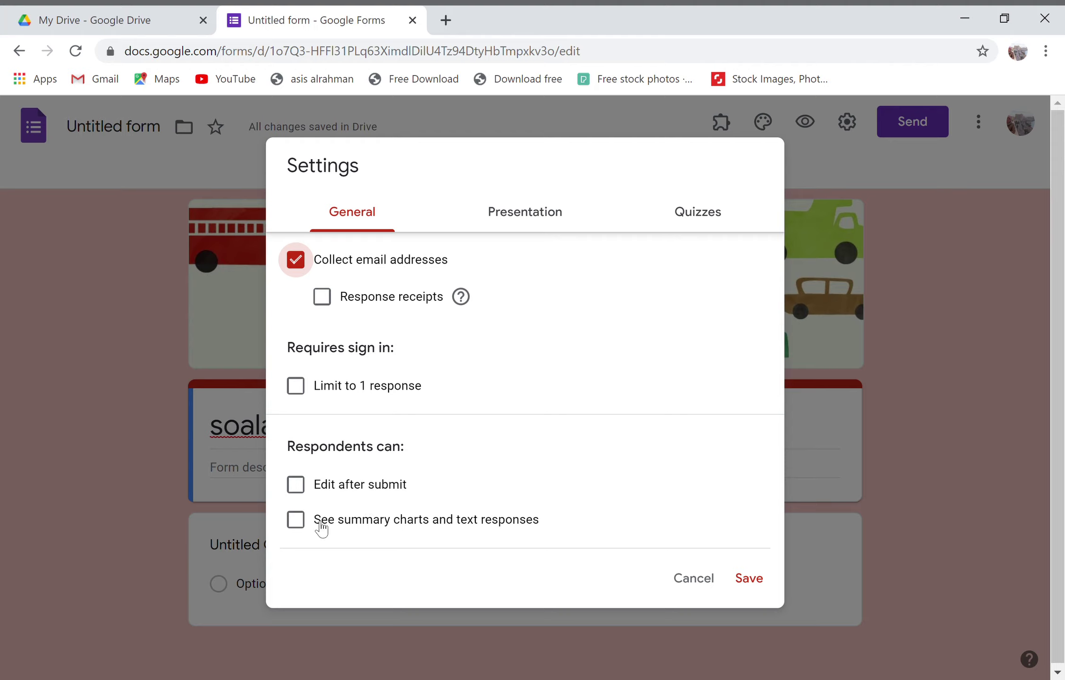
click(301, 523)
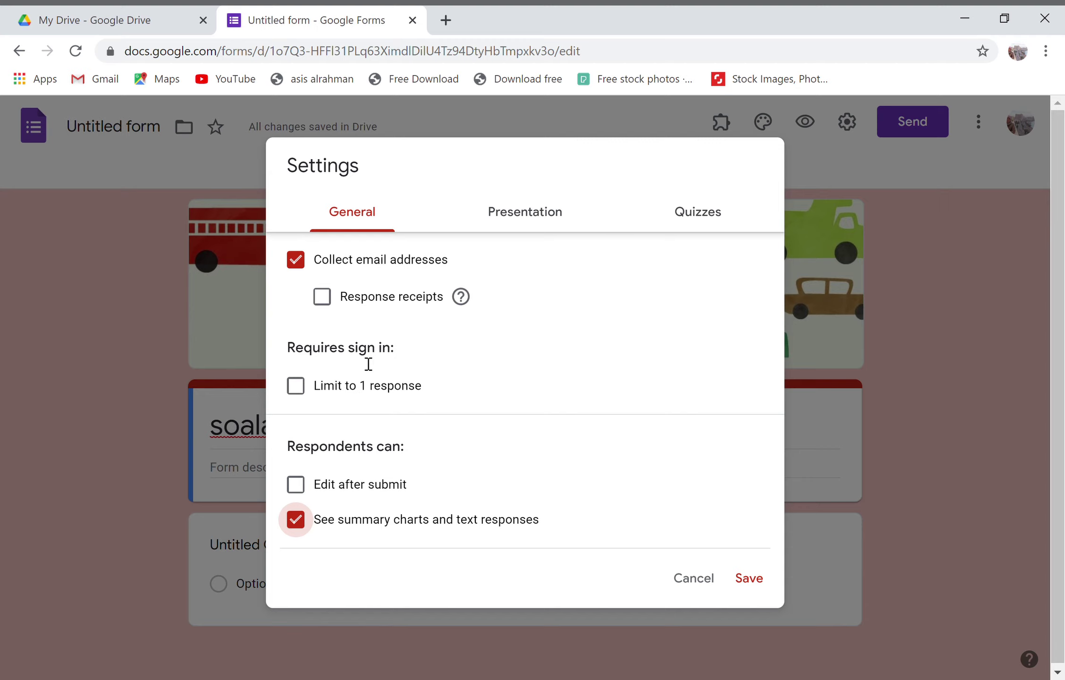
Step: Set the form's presentation to show a progress bar and hide the link to submit another response
click(527, 222)
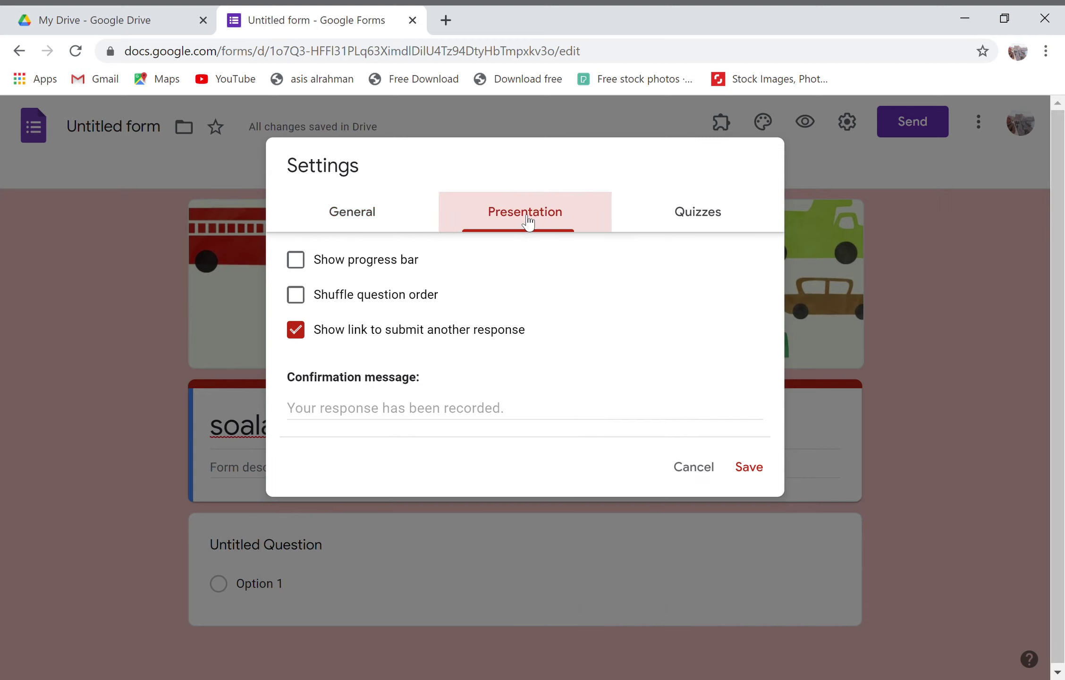
click(313, 274)
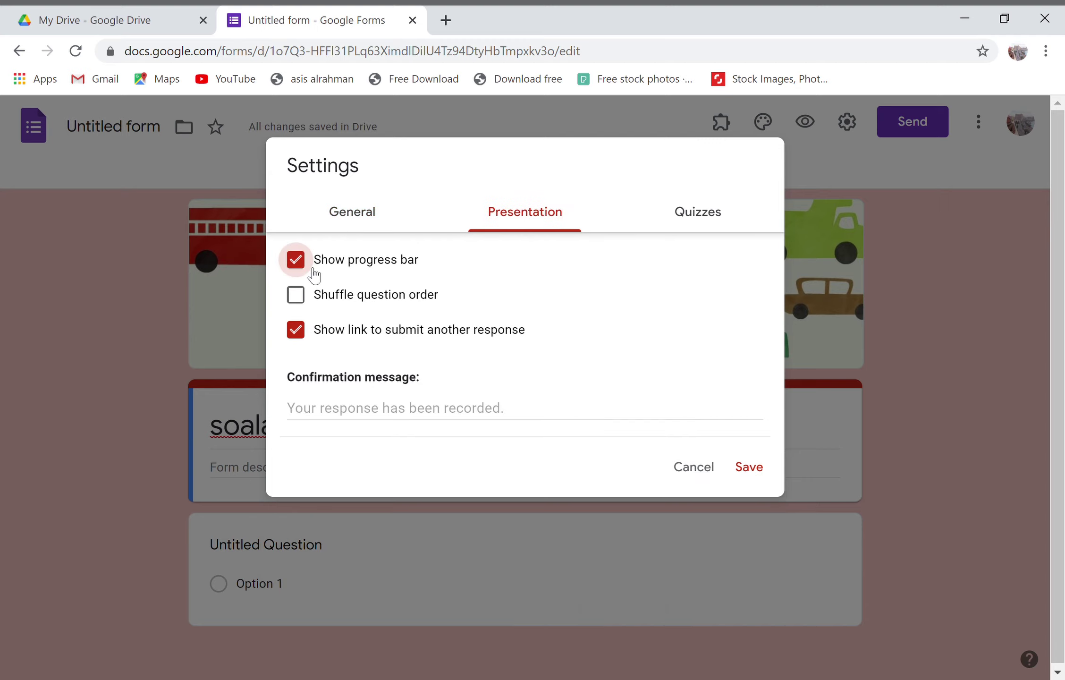
click(297, 330)
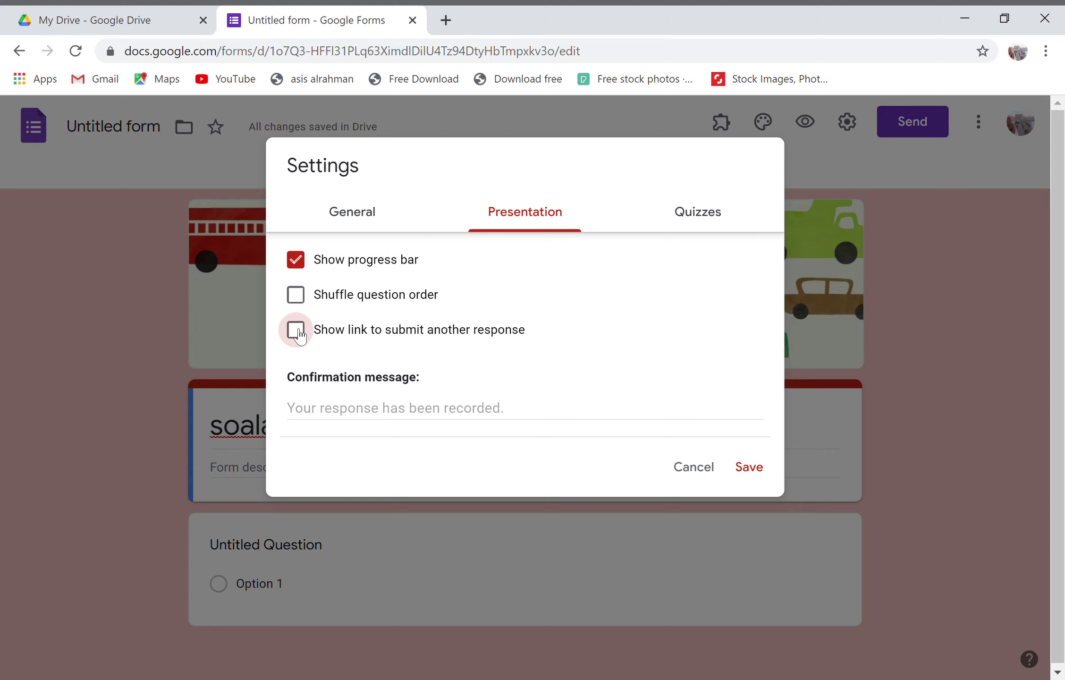
Step: Make the form a quiz with grades released later after manual review and correct answers hidden from respondents, and save the settings
click(718, 220)
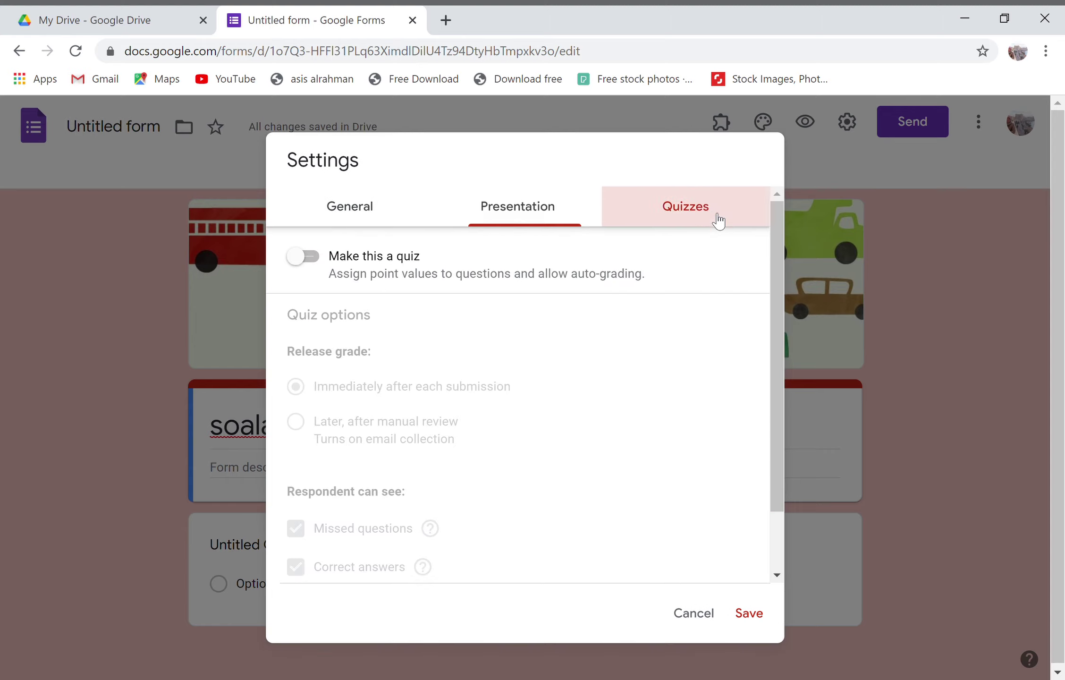
click(302, 265)
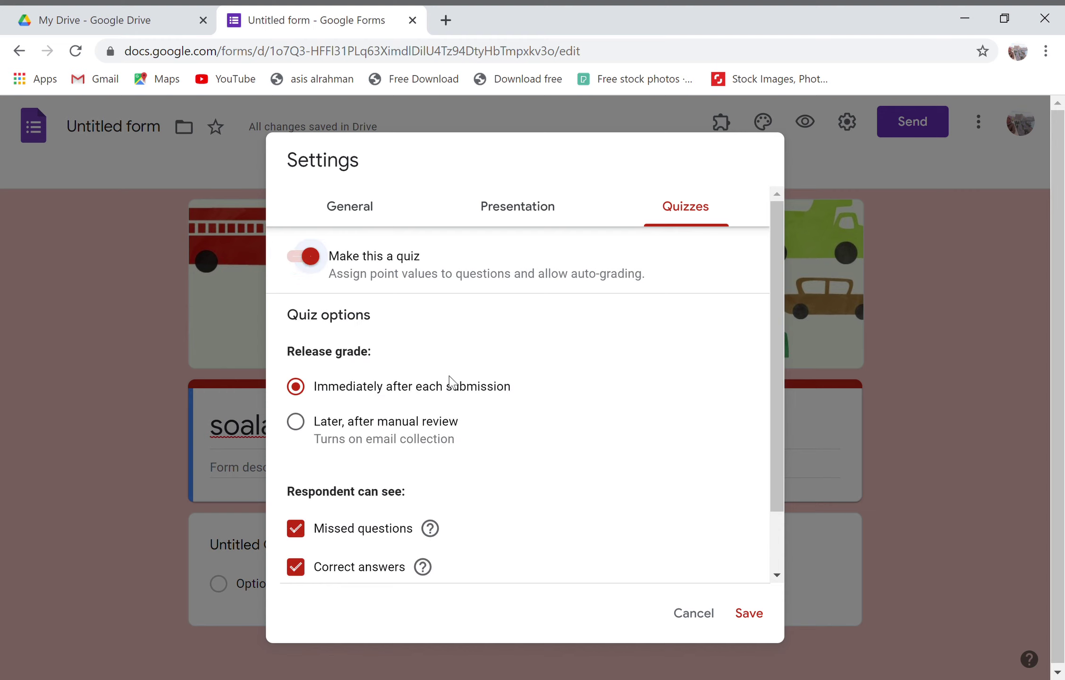
click(310, 430)
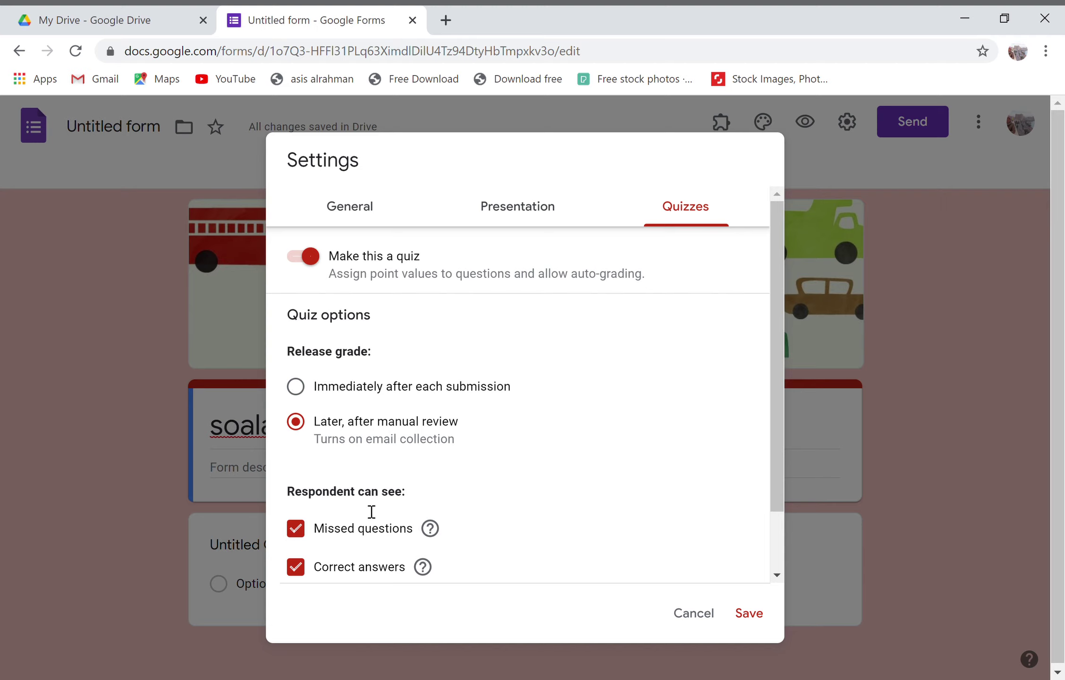
scroll(474, 425, down, 2)
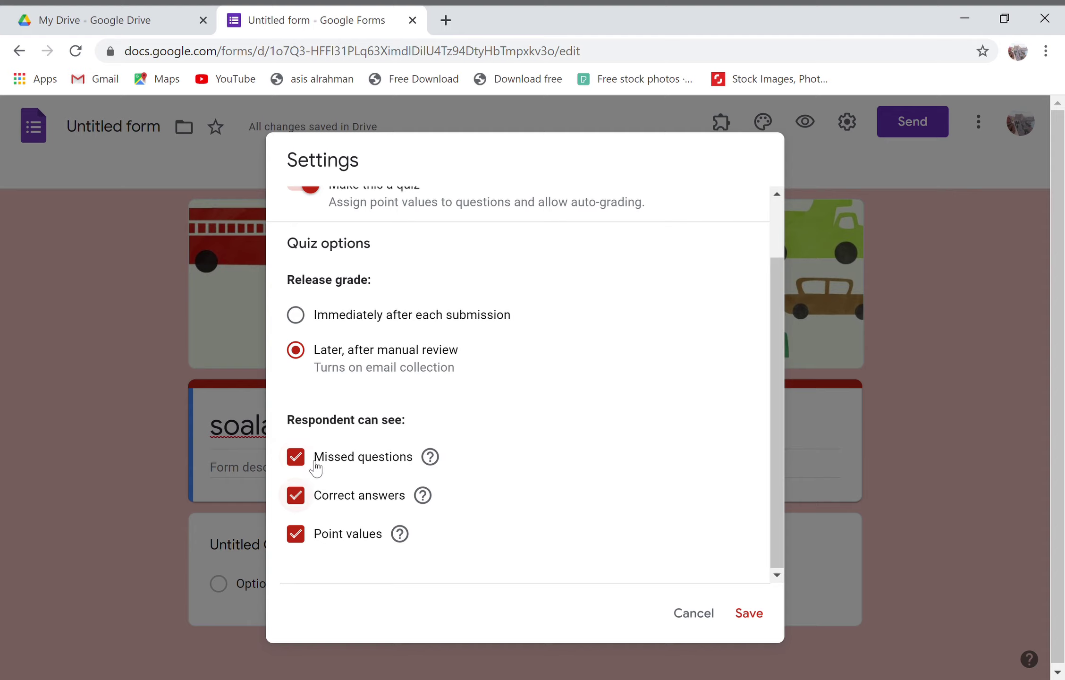
click(296, 495)
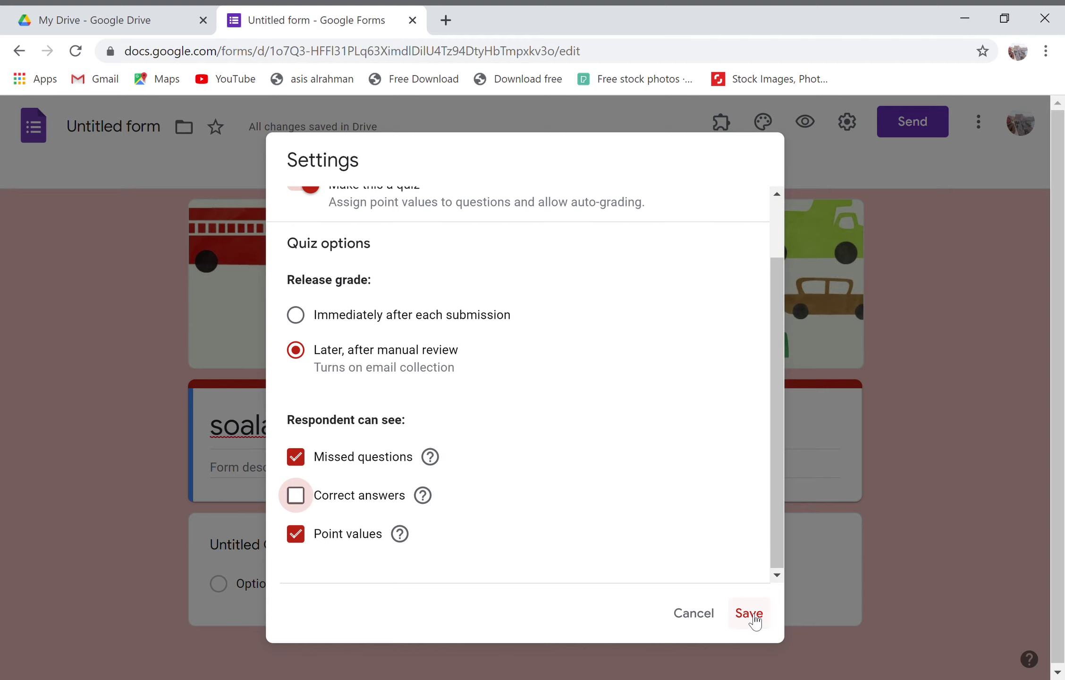
scroll(777, 341, up, 1)
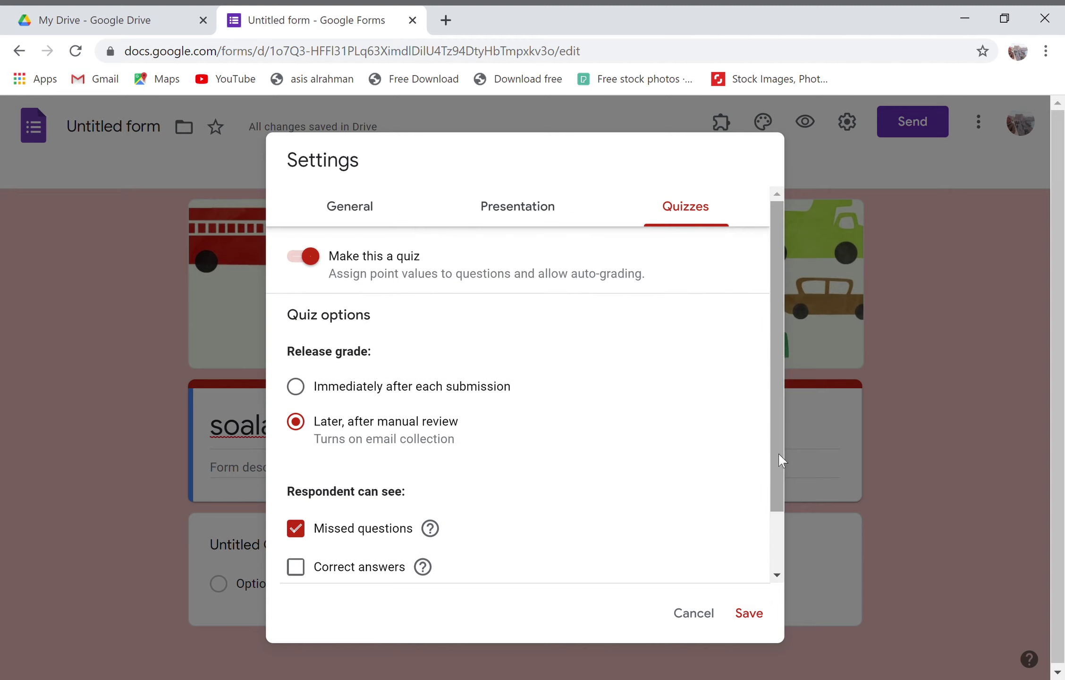
click(751, 613)
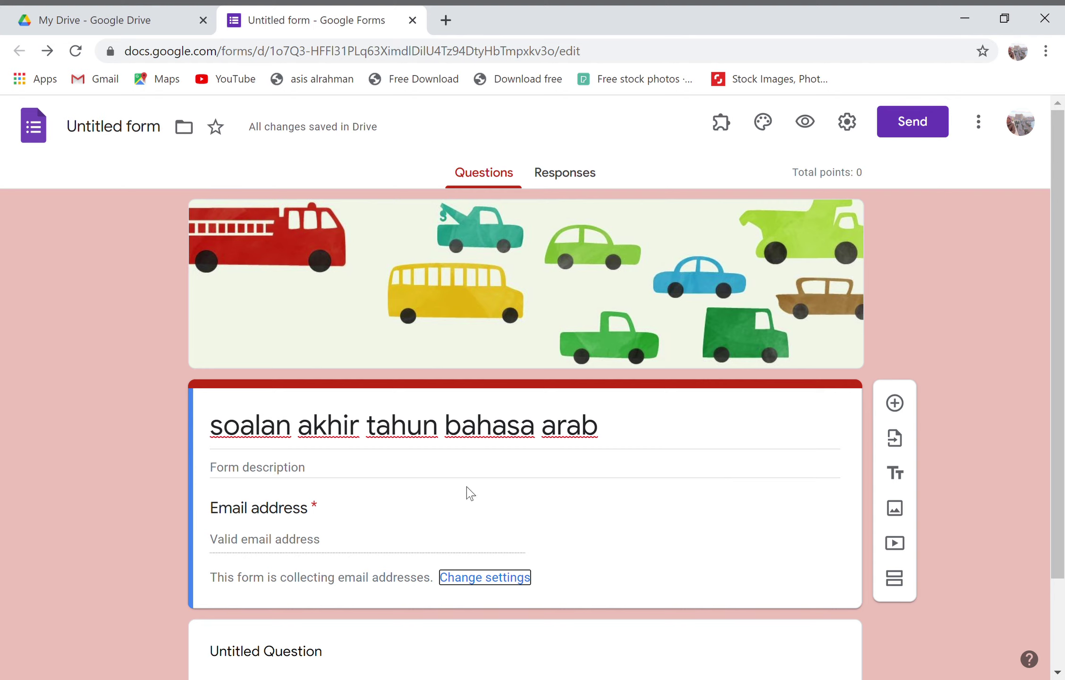
Step: Turn the untitled question into a required short-answer question titled "Nama"
scroll(1064, 508, down, 3)
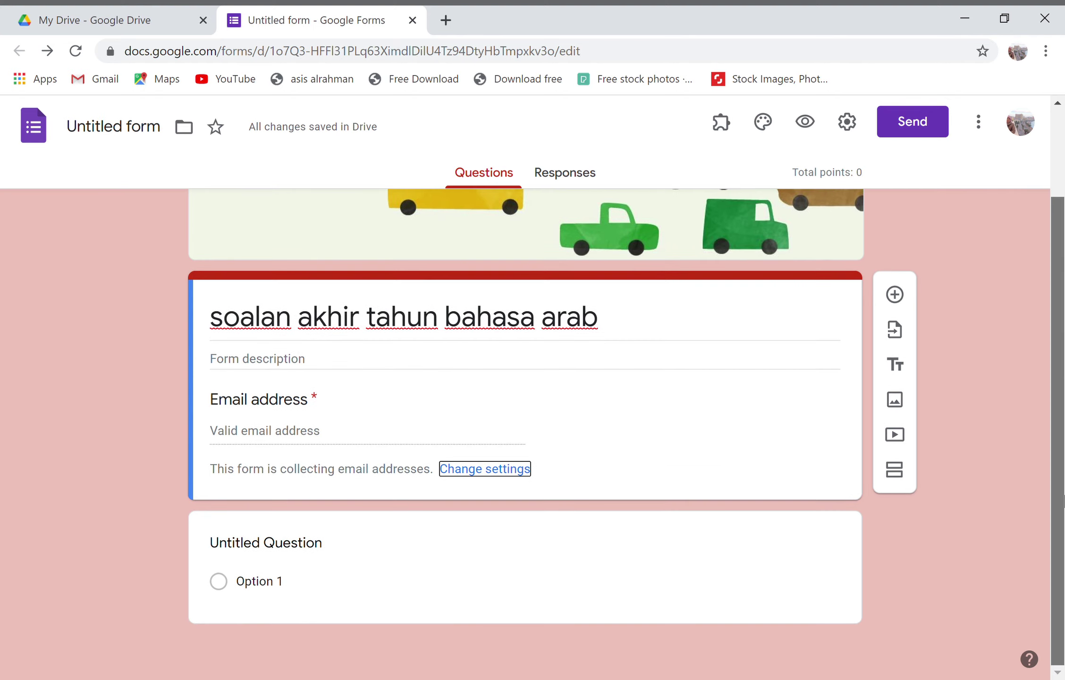
click(323, 549)
text(Nama)
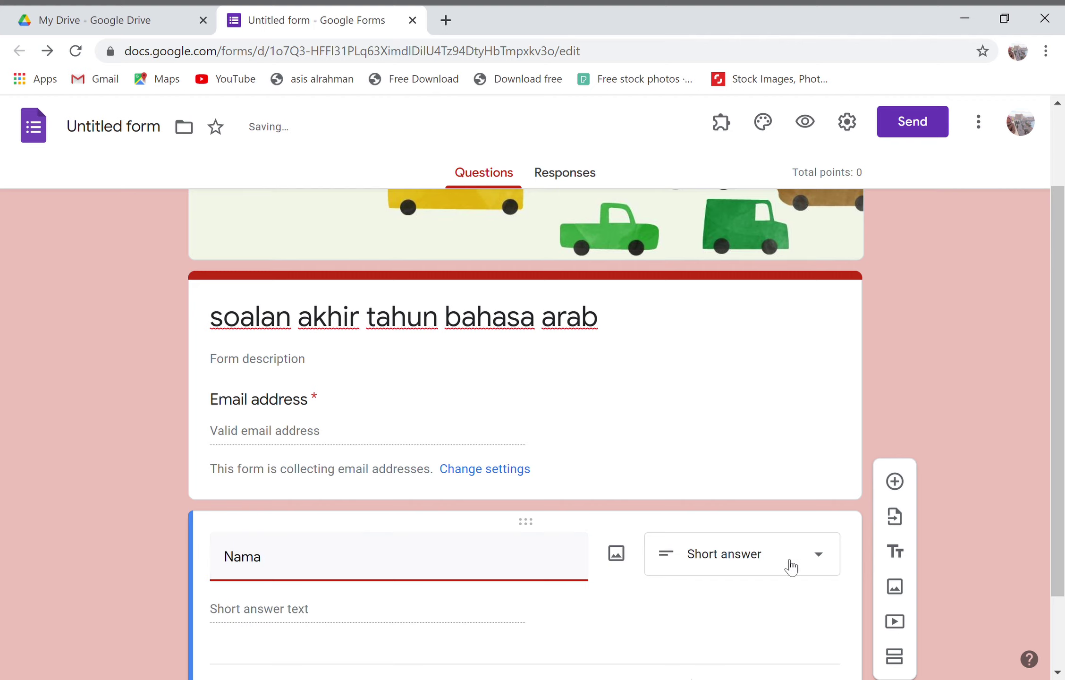
drag(1058, 519, 1058, 588)
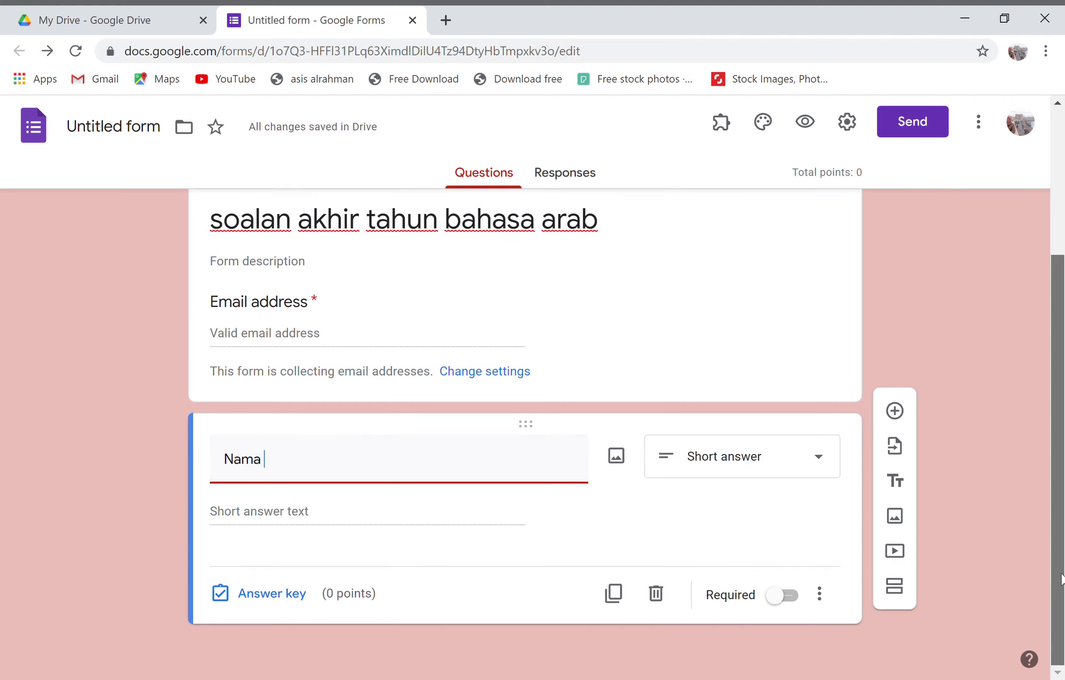
click(785, 600)
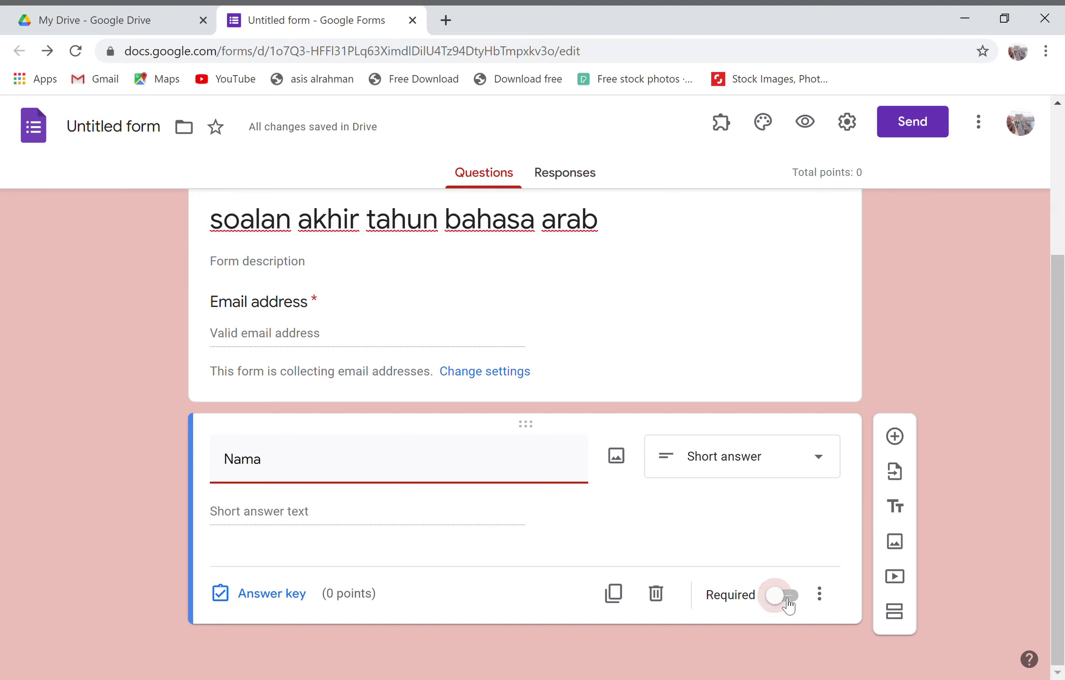
Step: Add a multiple-choice question titled "1 -" and upload the scanned Arabic exercise image into it
click(895, 436)
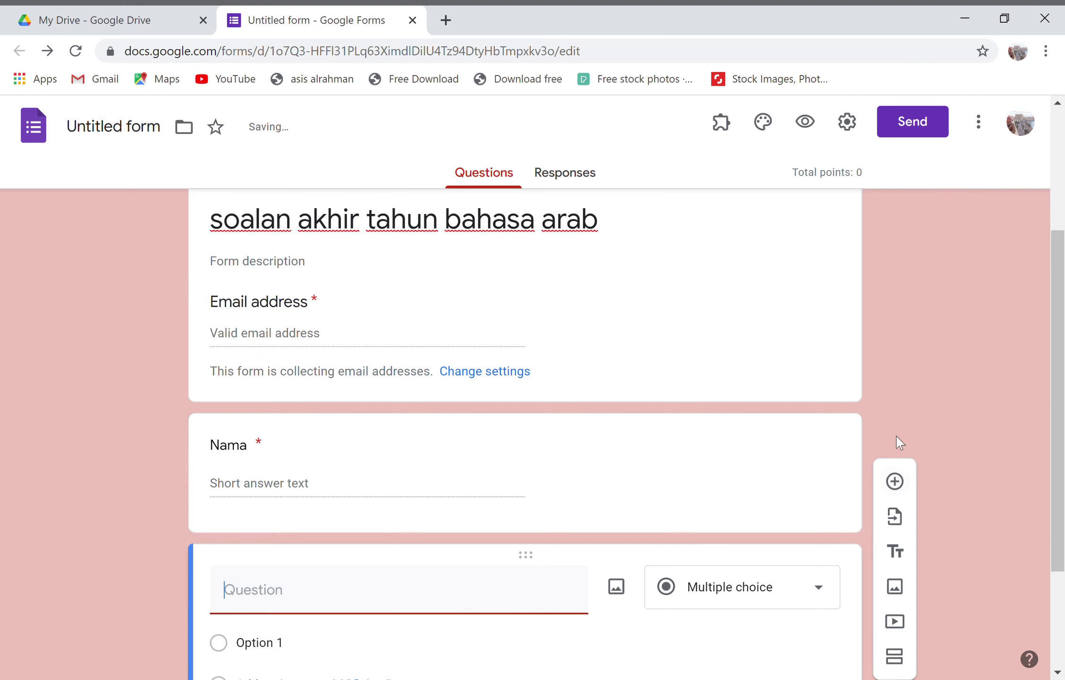
text(1 -)
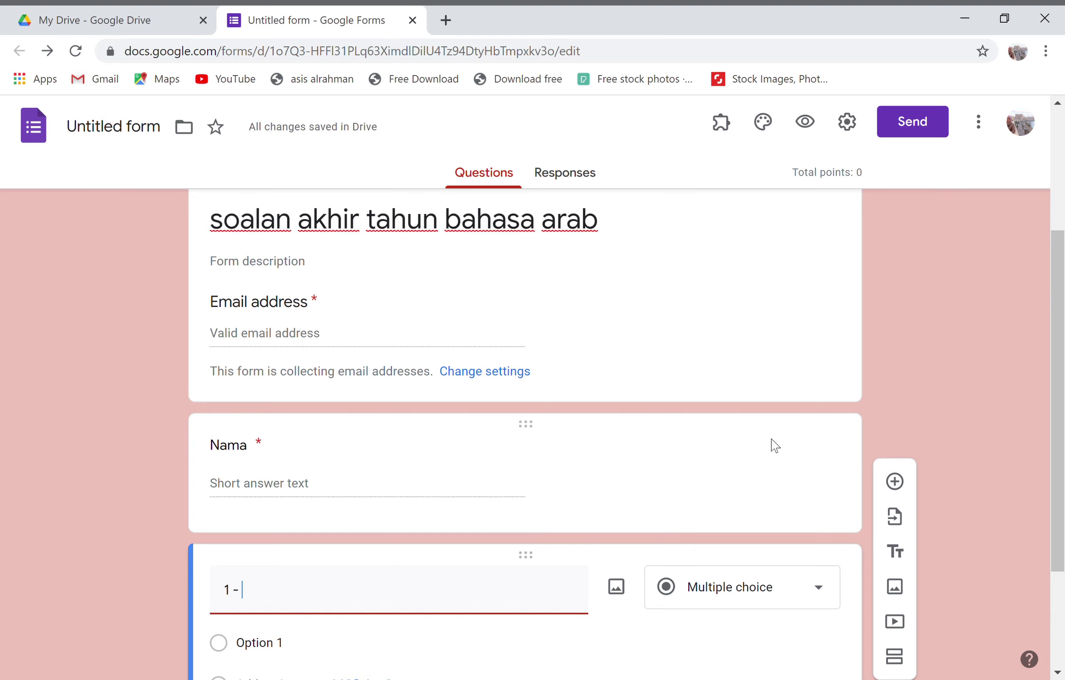
drag(1061, 300, 1064, 410)
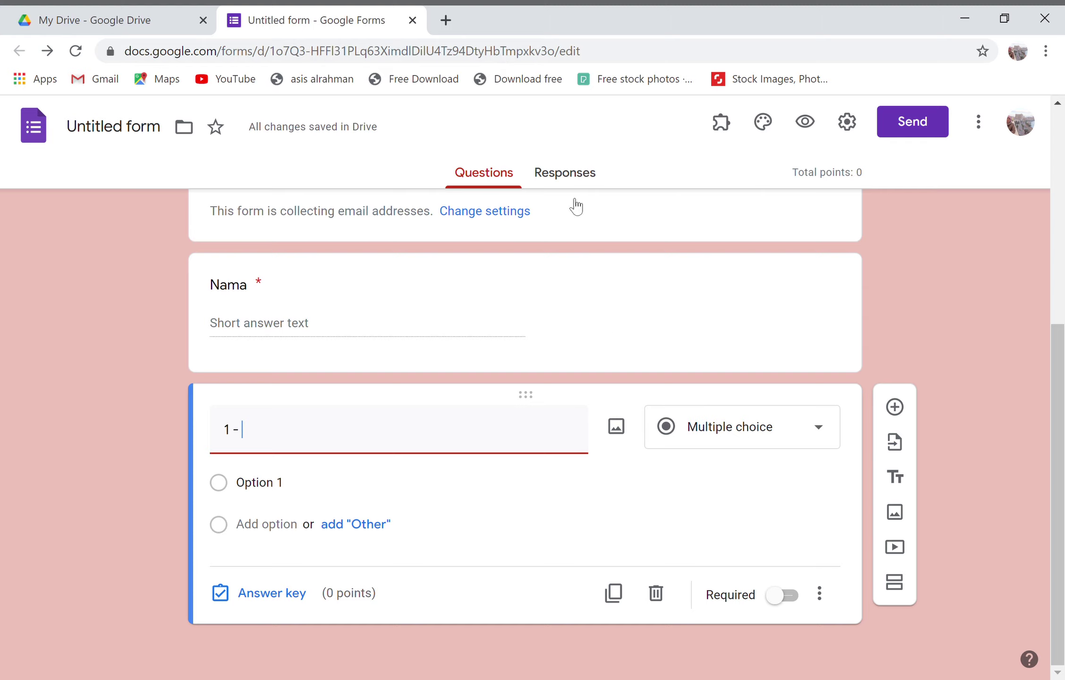
click(628, 433)
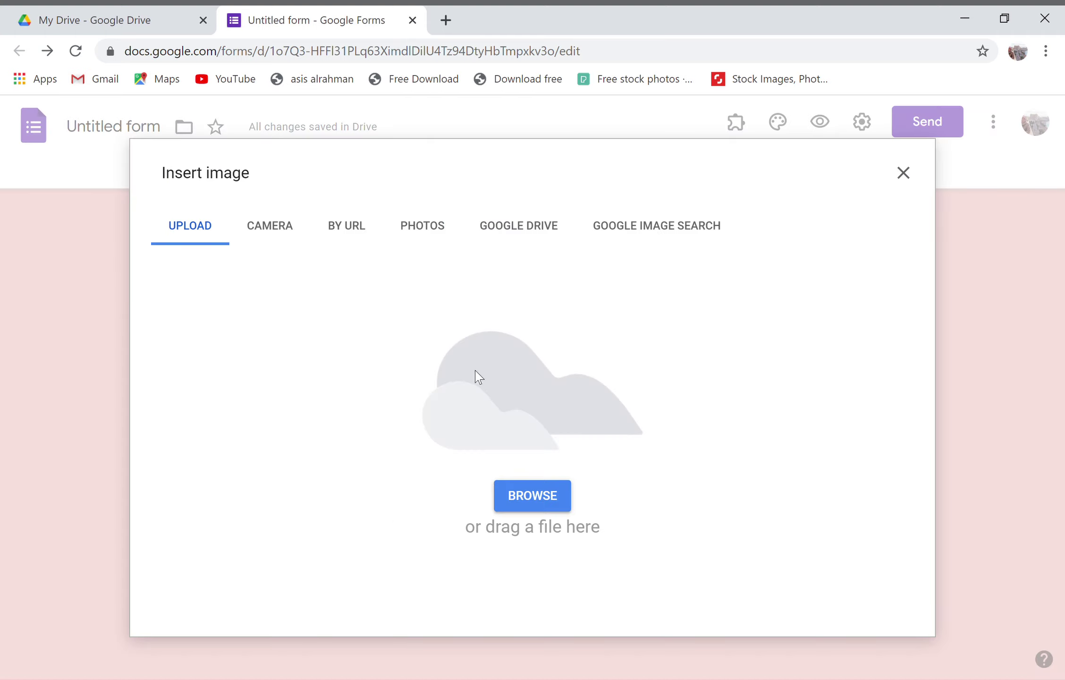
click(535, 497)
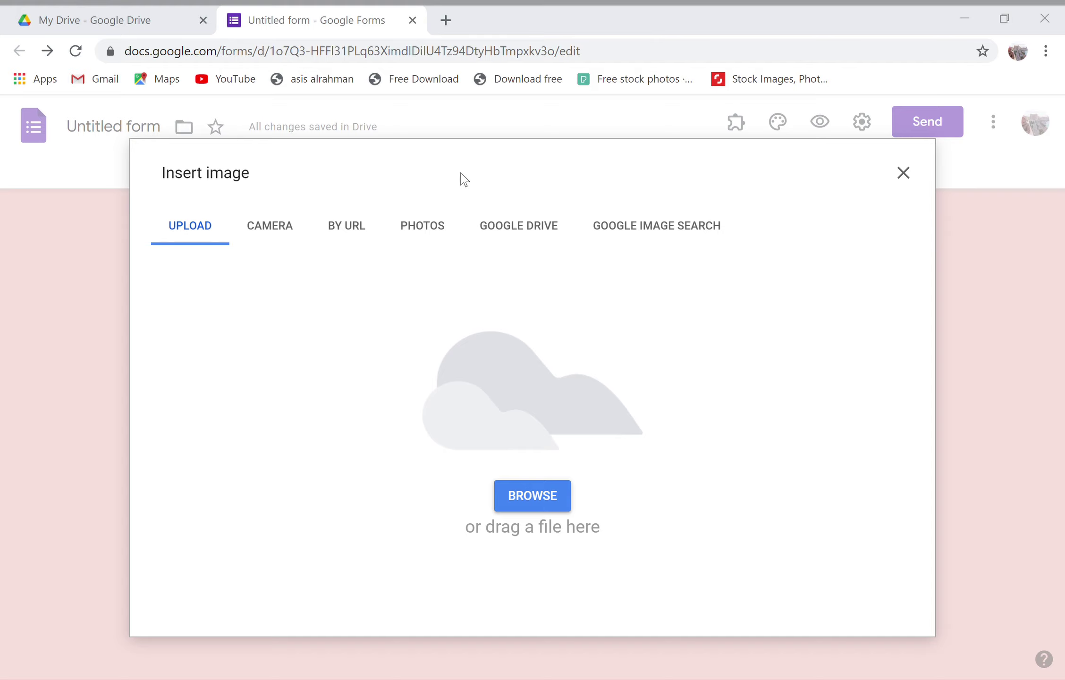
drag(461, 173, 402, 328)
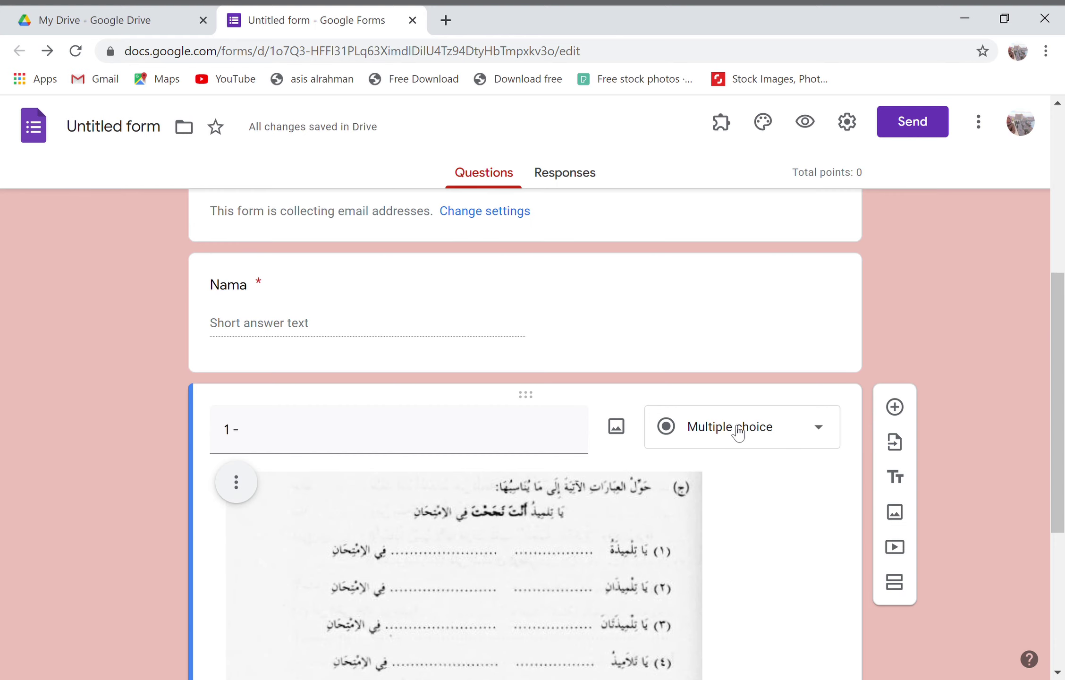
Step: Change question 1 with the scanned exercise image to a paragraph answer and make it required
drag(1061, 310, 1064, 396)
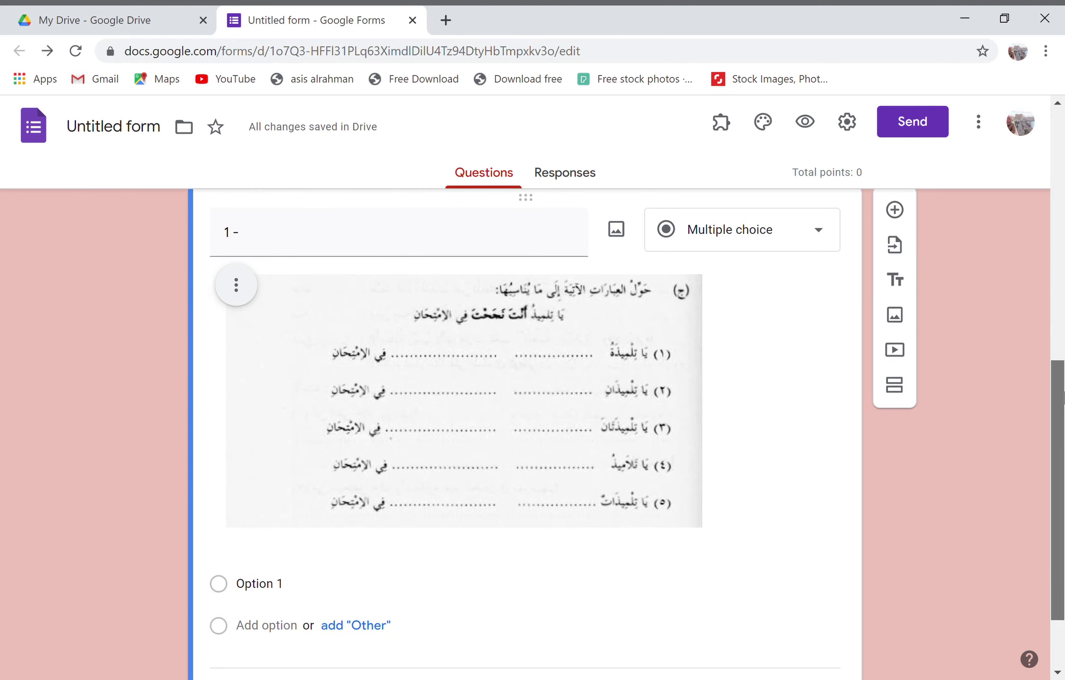
click(788, 222)
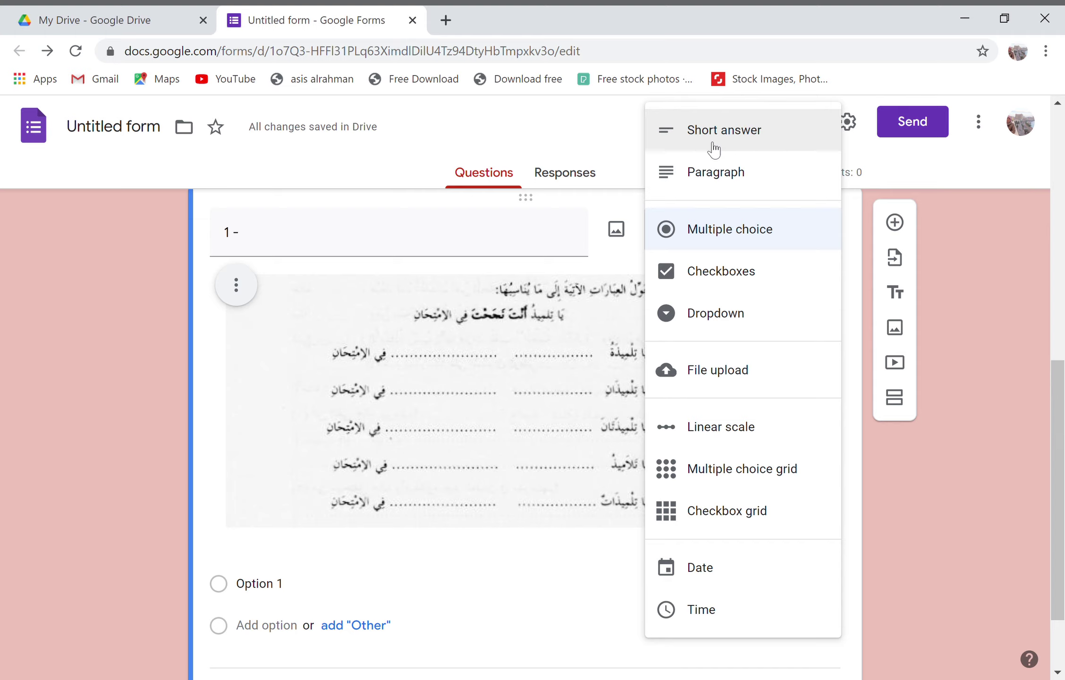
click(721, 176)
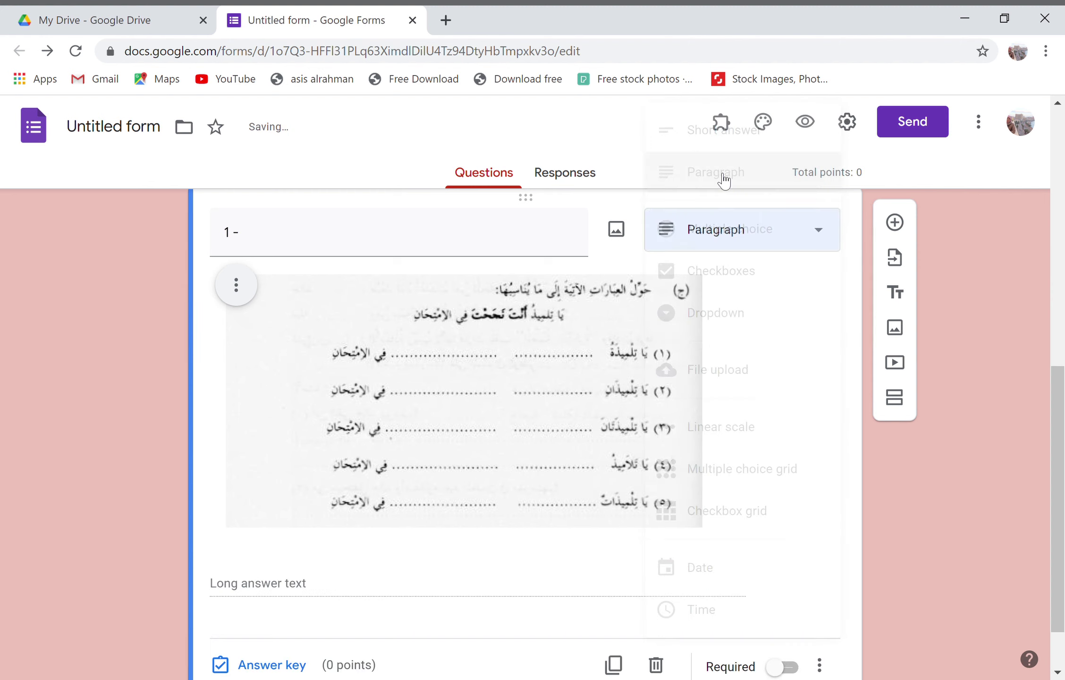
drag(1064, 400, 1063, 430)
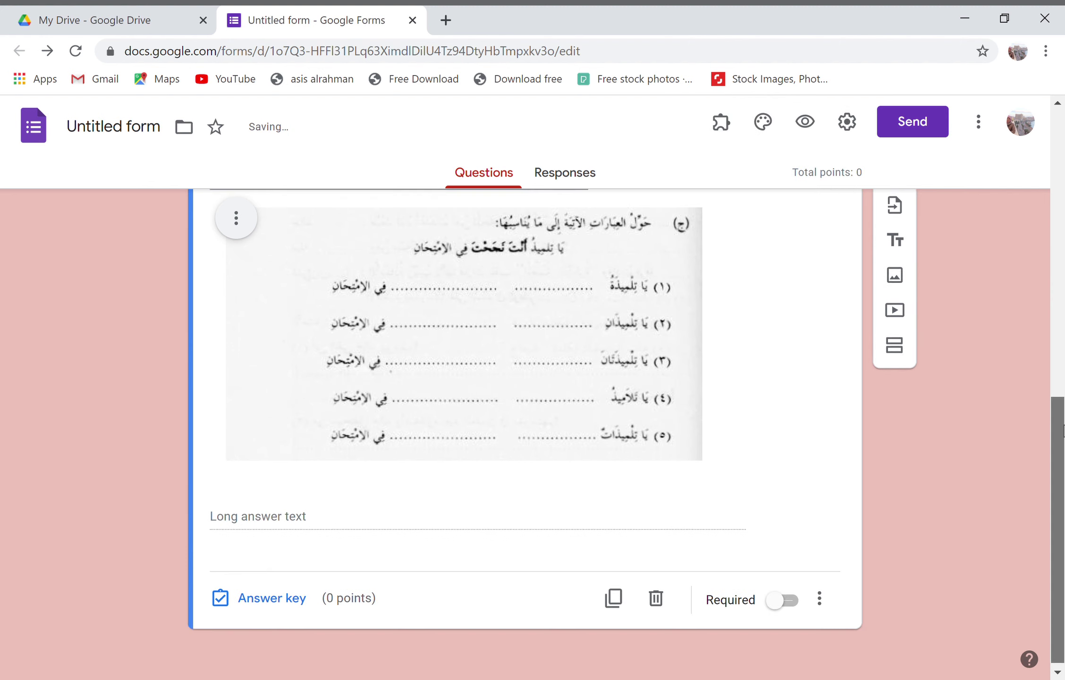
click(777, 604)
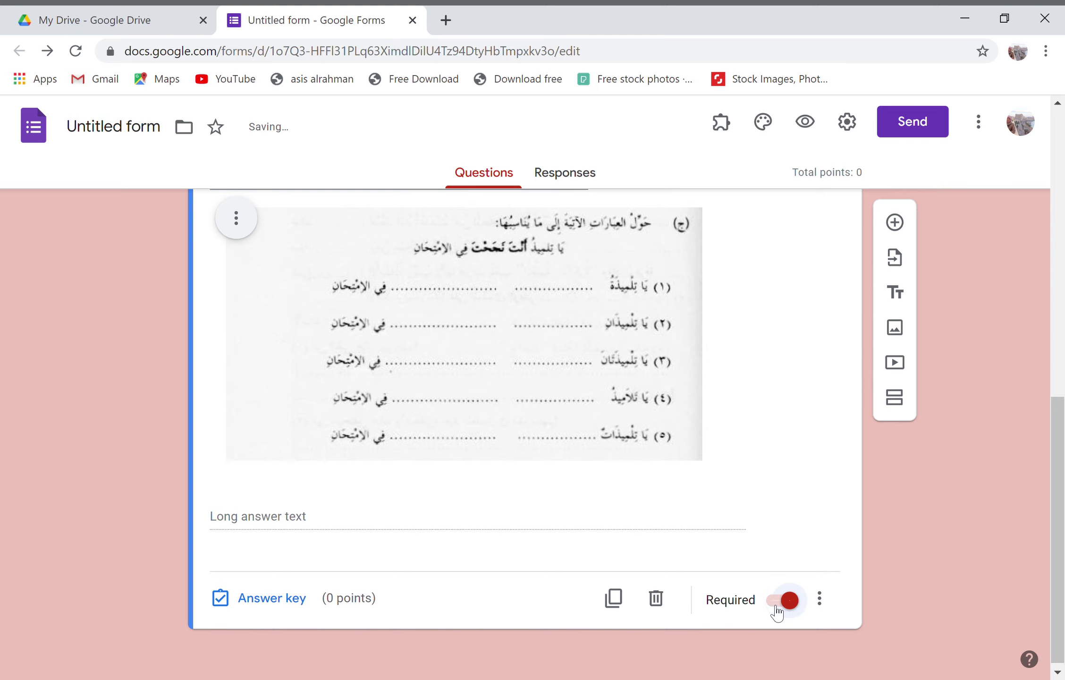
Step: Assign 10 points to question 1 in its answer key and finish editing the key
click(263, 601)
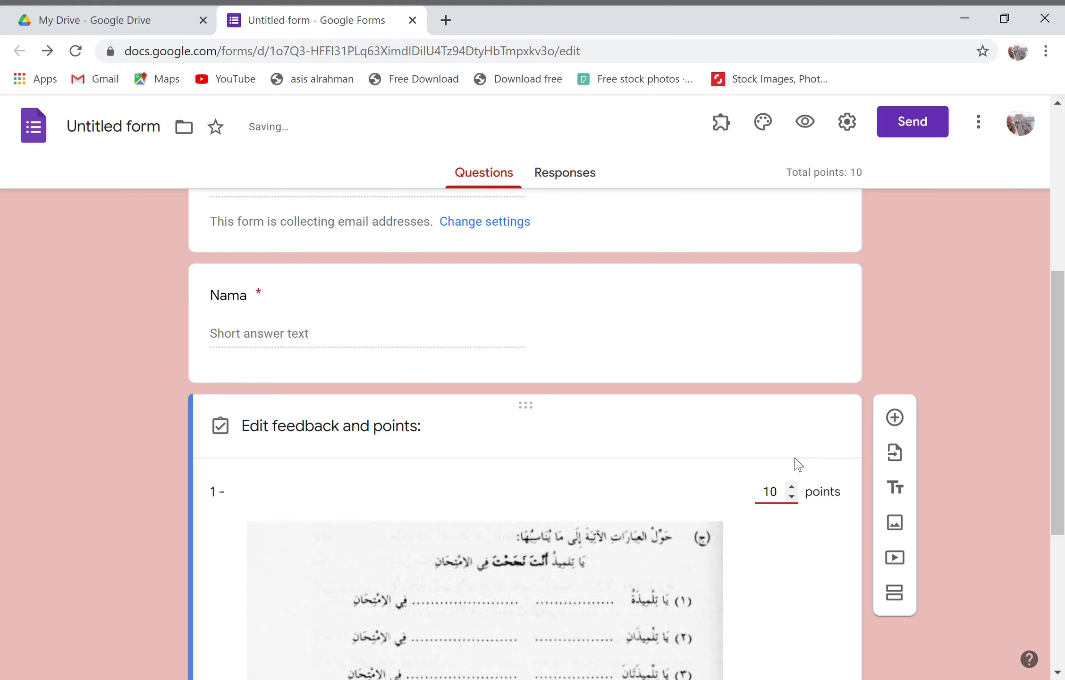
drag(1060, 442, 1063, 572)
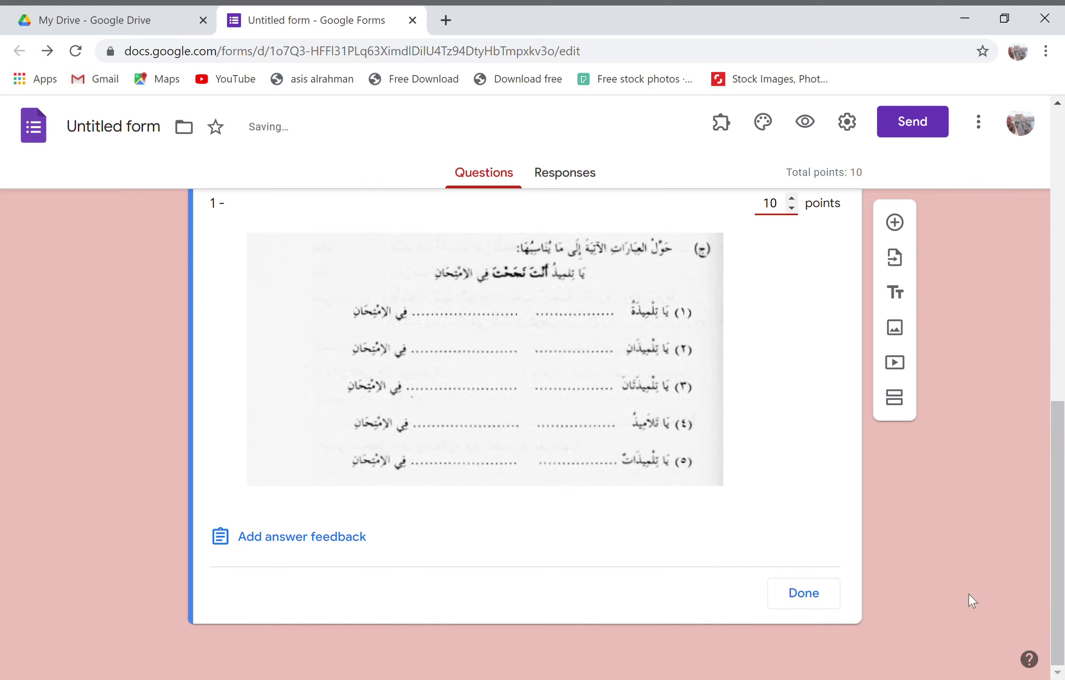
click(797, 603)
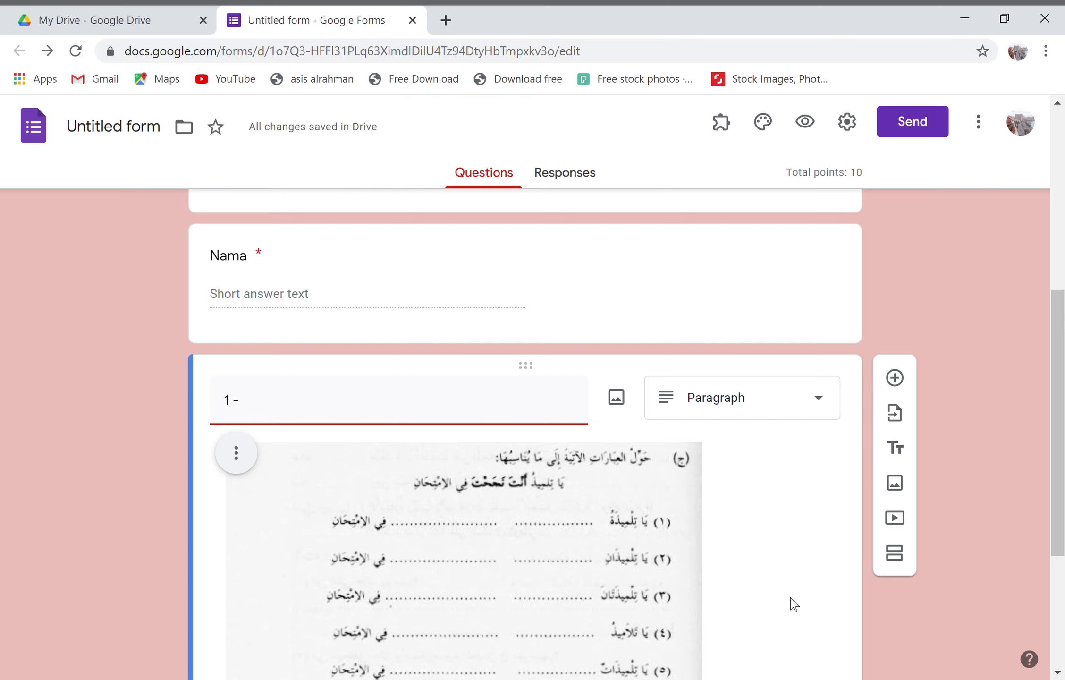
Step: Extend the title of question 1 to read "1 - Slla jawab"
drag(1062, 367, 1063, 402)
click(478, 336)
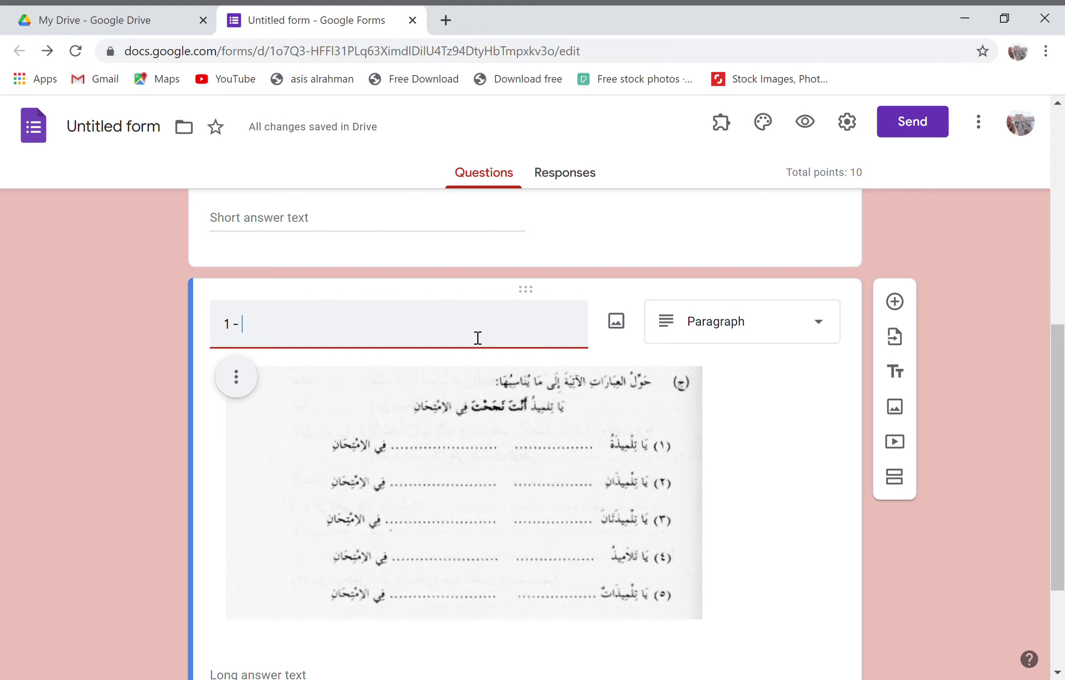
text(Slla jawab)
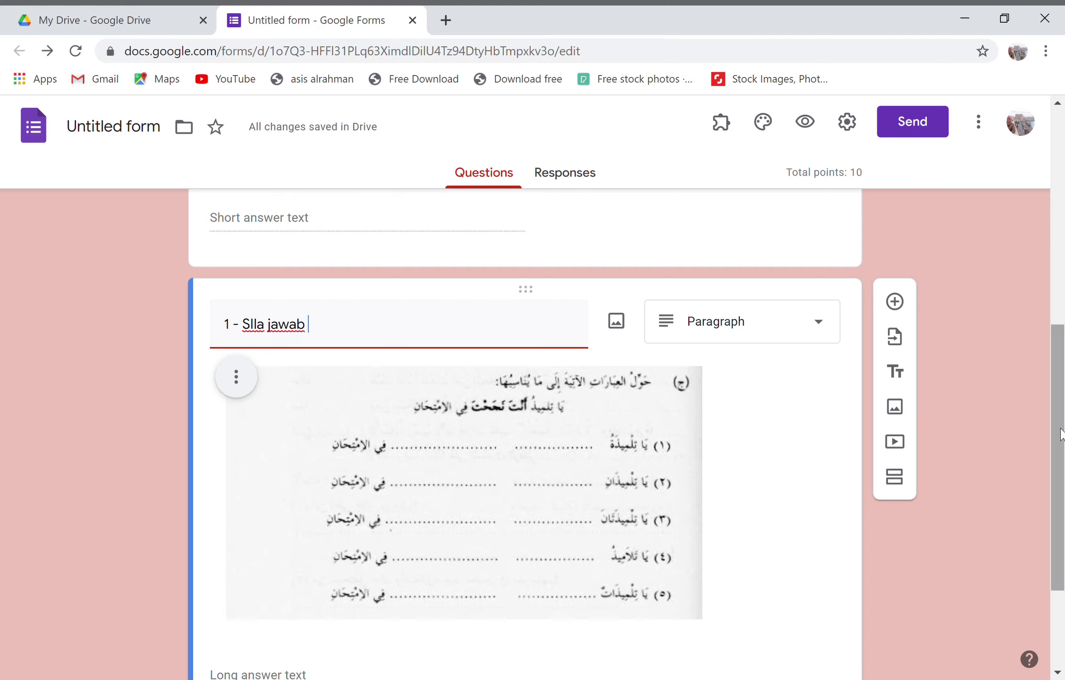
Step: Add a question titled "2 -" below question 1 and upload the scanned picture-sentence exercise image into it
scroll(1061, 435, down, 3)
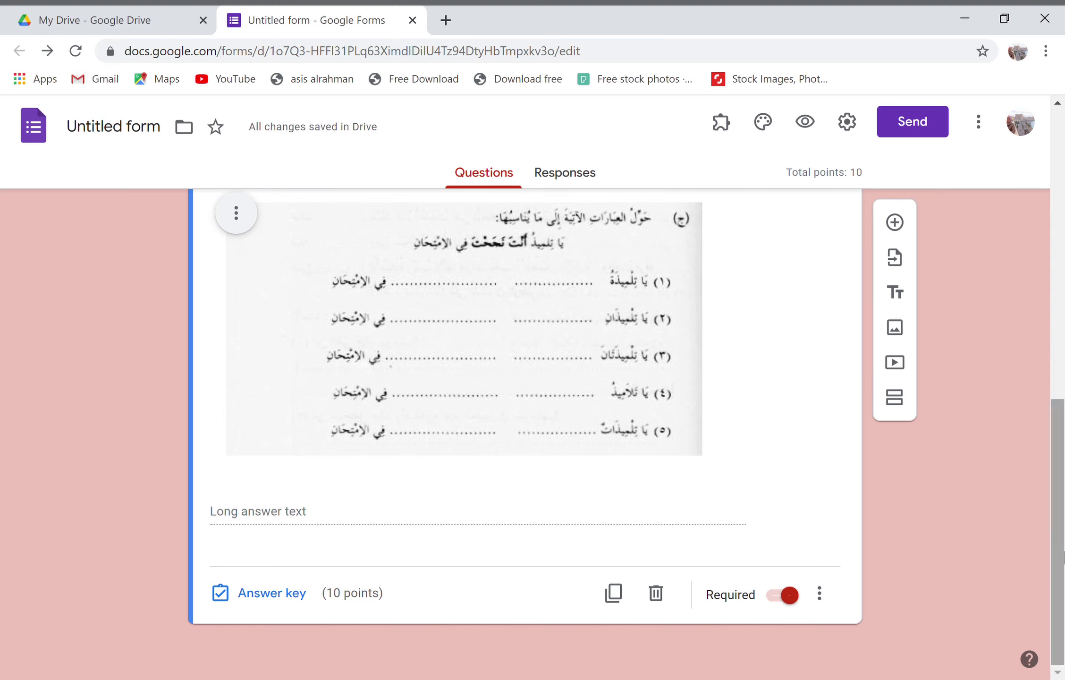
click(895, 223)
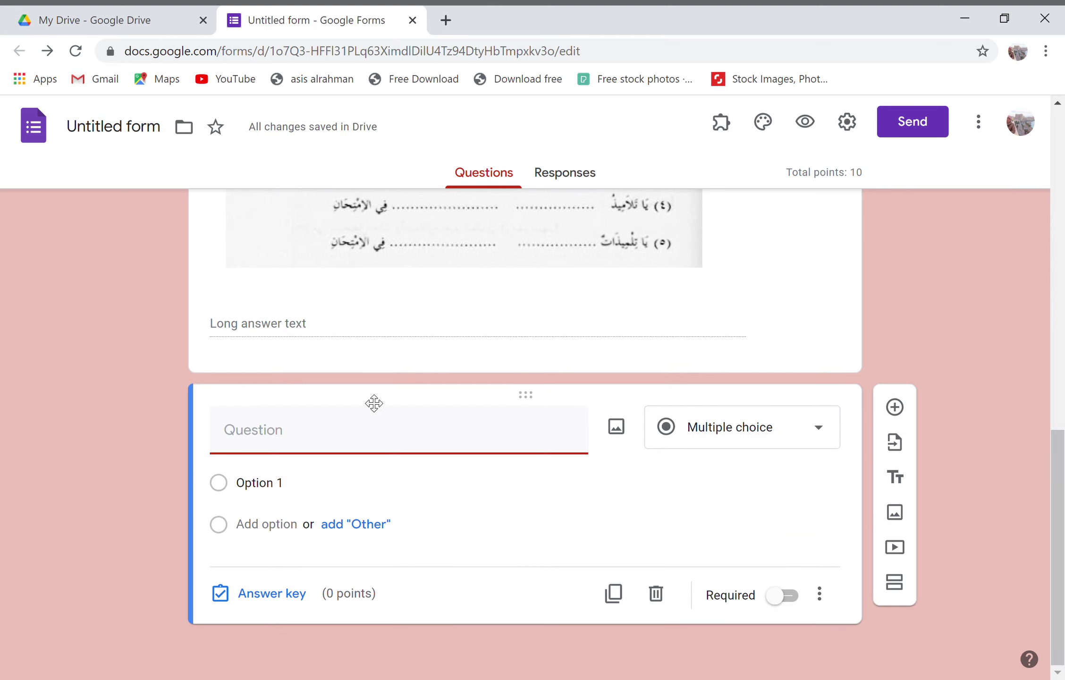
text(2 -)
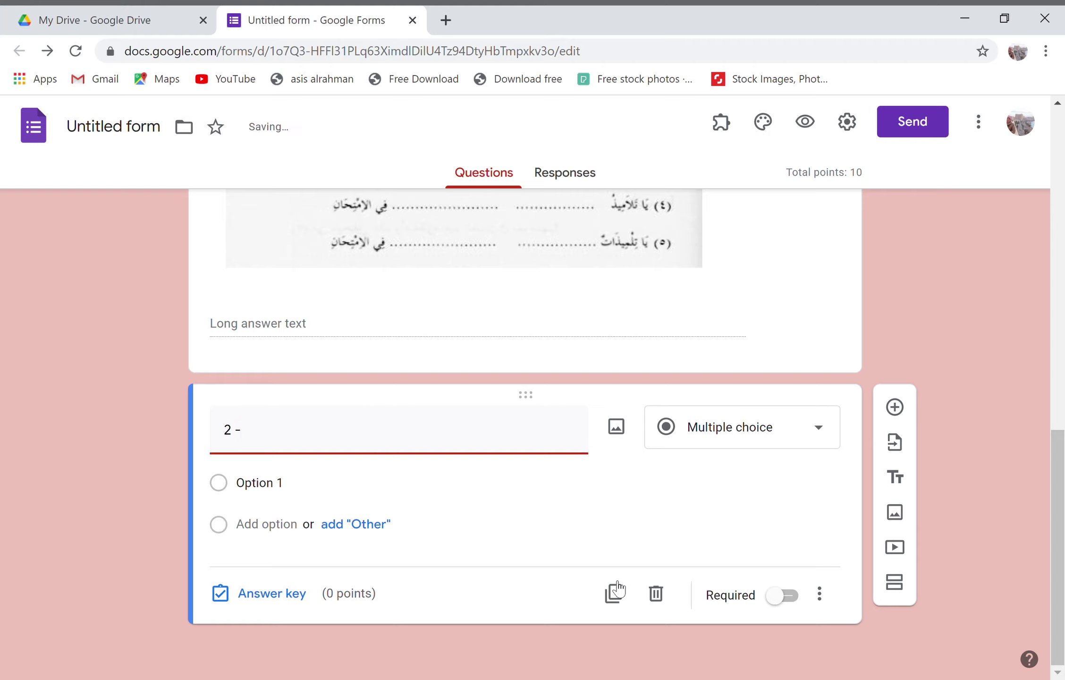
click(616, 426)
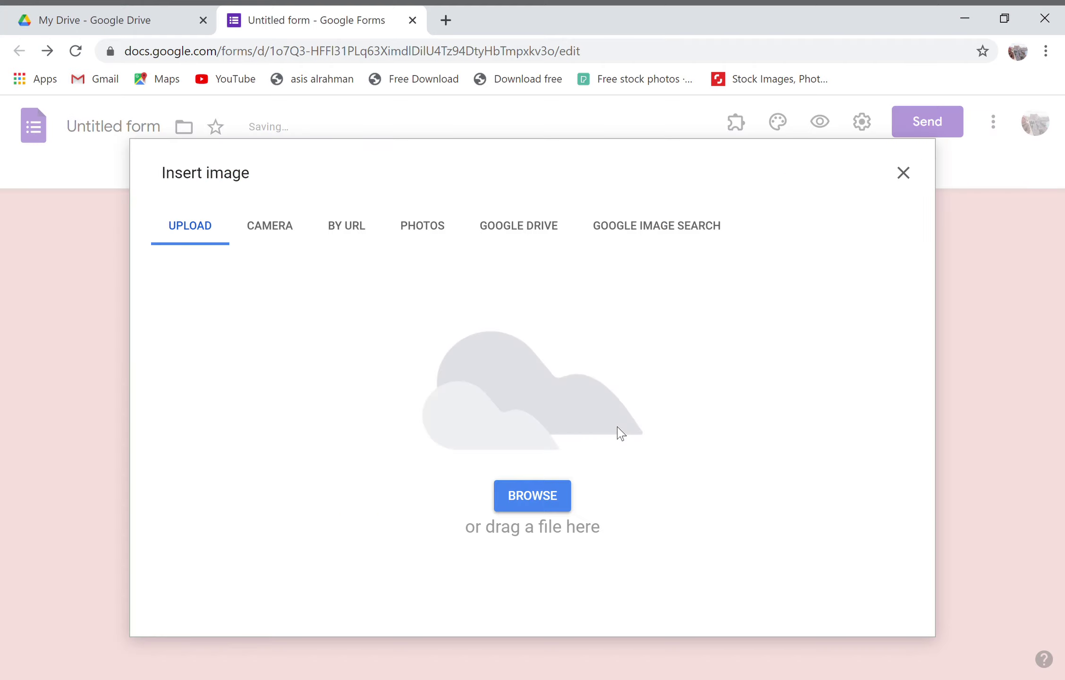
click(533, 499)
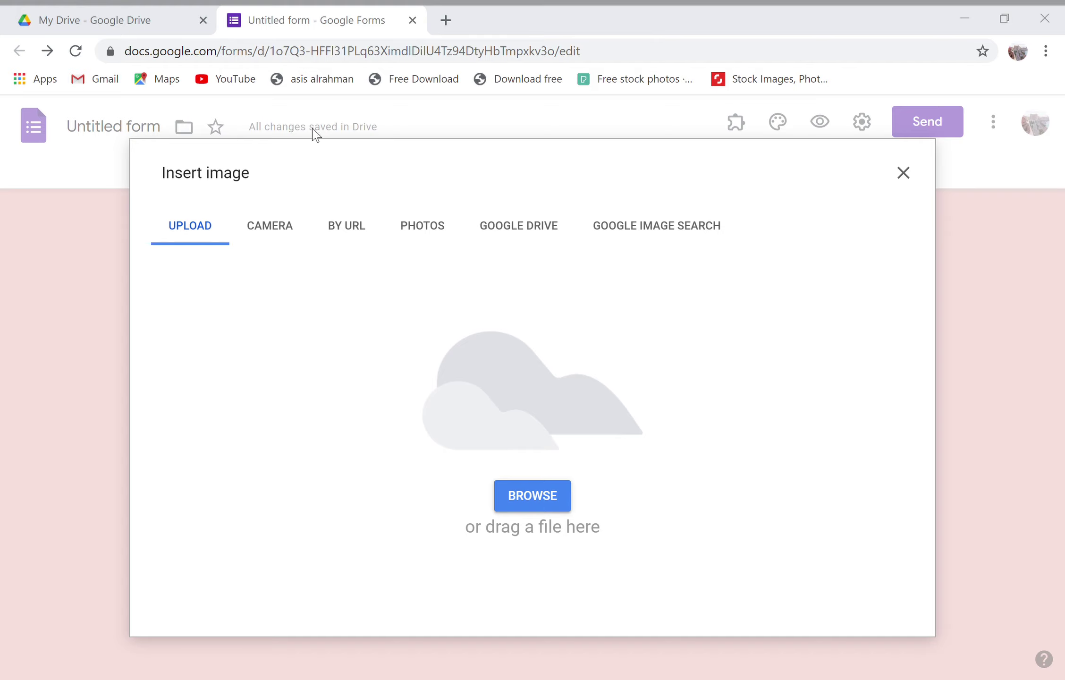
double_click(418, 336)
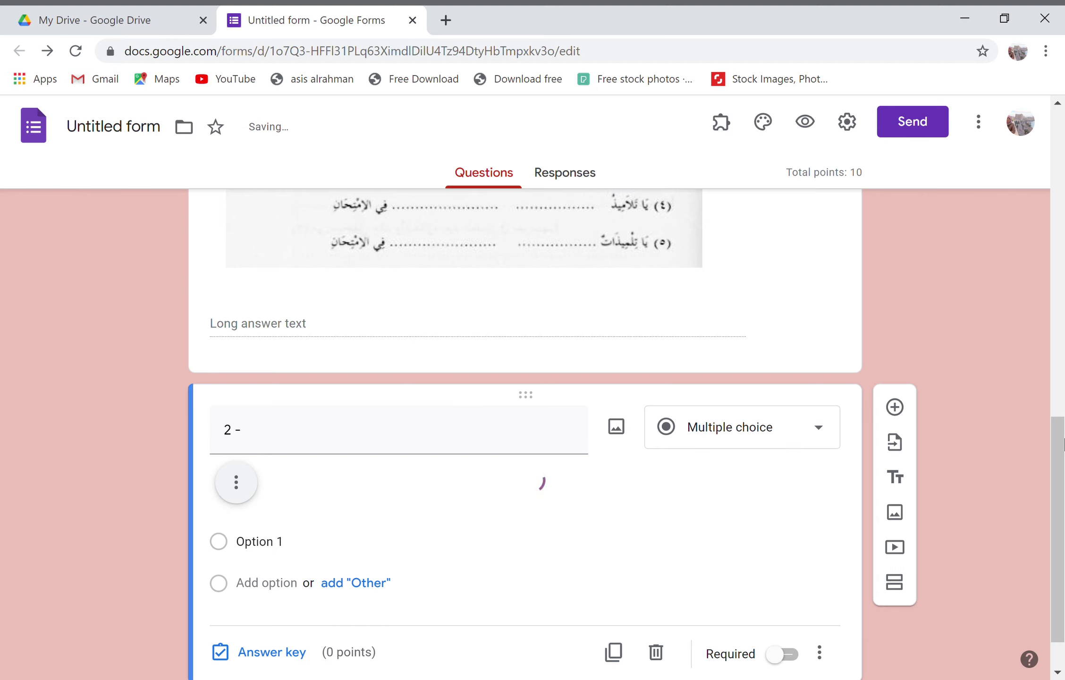
Step: Change question 2 to a paragraph answer and make it required
click(760, 429)
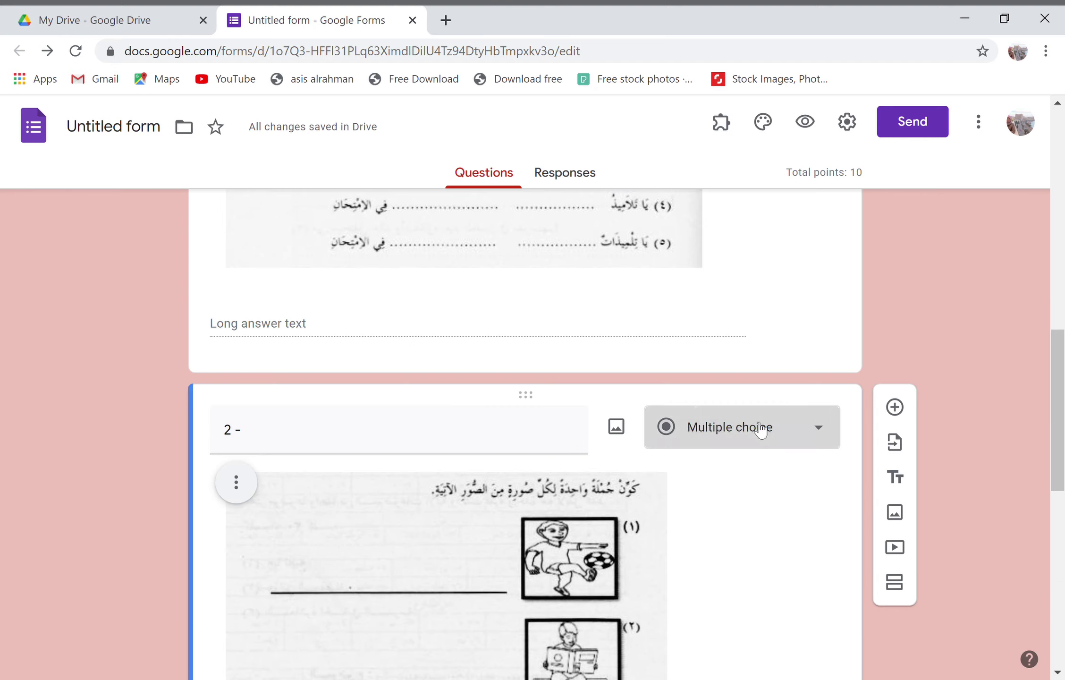
click(695, 195)
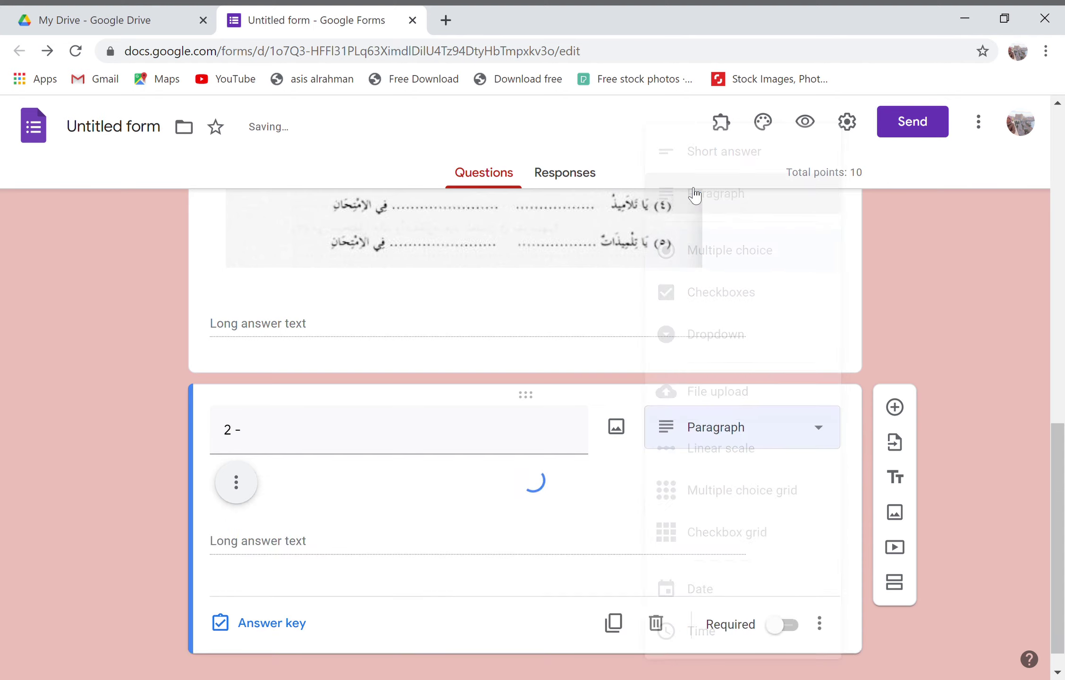
scroll(1062, 410, down, 2)
scroll(1062, 410, down, 10)
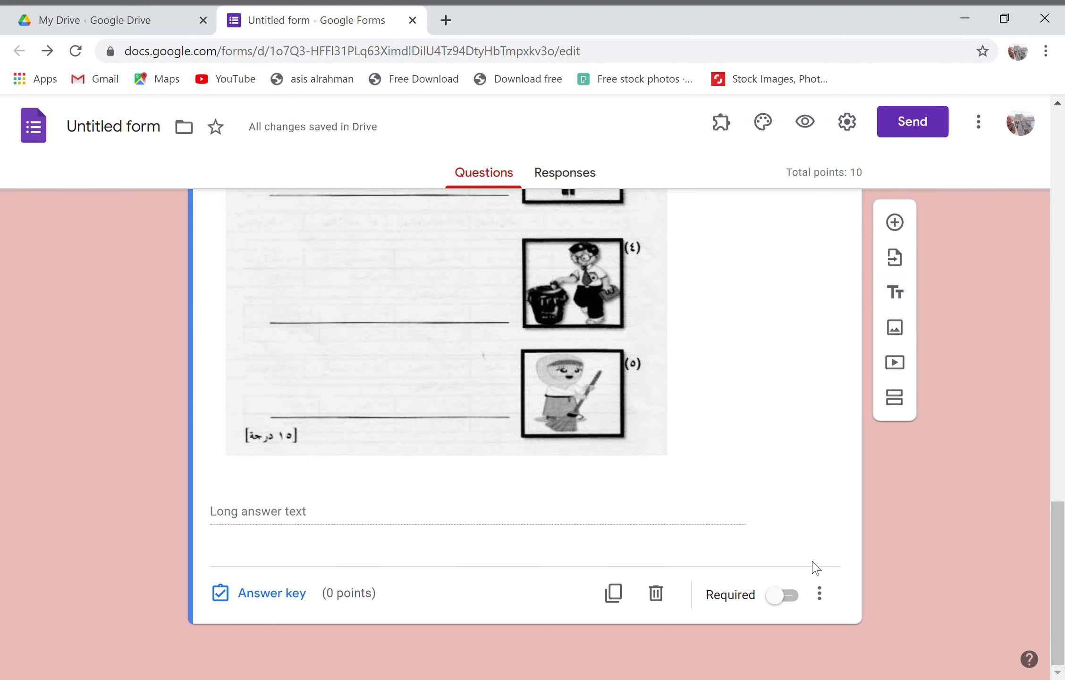
click(775, 596)
Step: Assign 15 points to question 2 in its answer key and finish editing the key
click(272, 593)
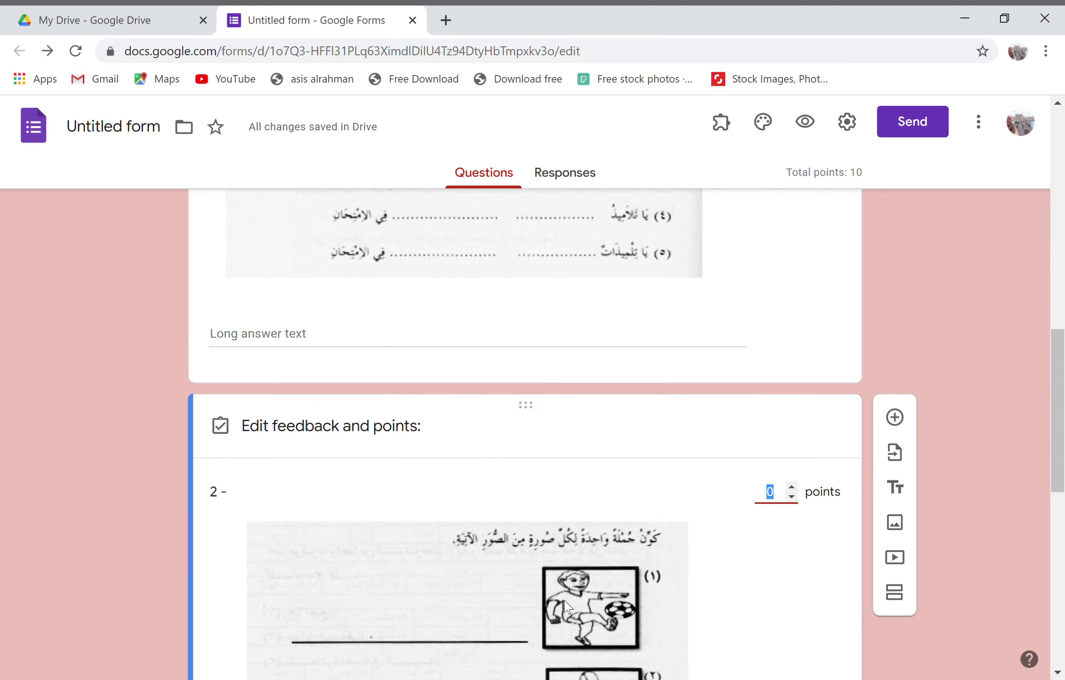
drag(1049, 422, 1063, 607)
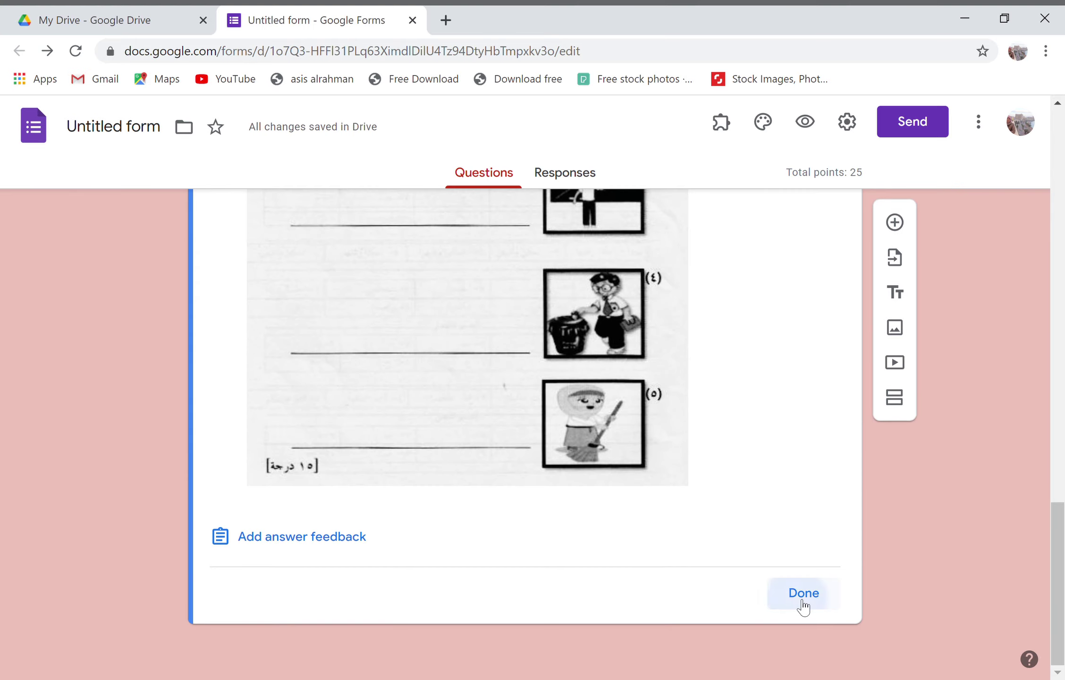
click(802, 600)
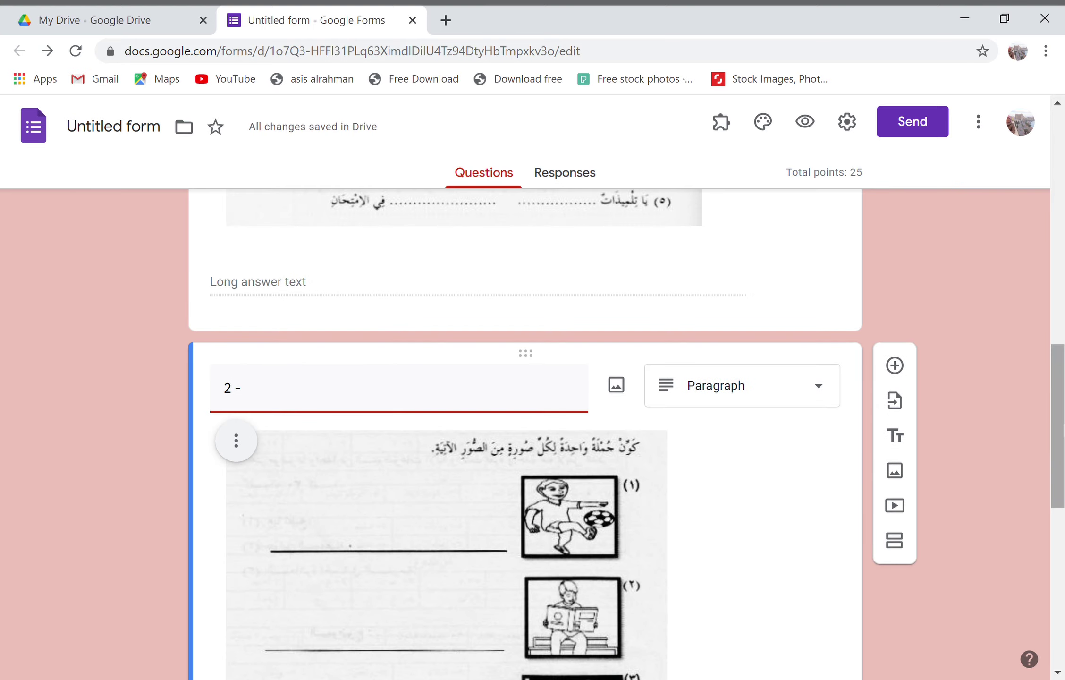
Step: Add a new section after question 2 and title it "2 bahagian b"
drag(1064, 430, 1063, 560)
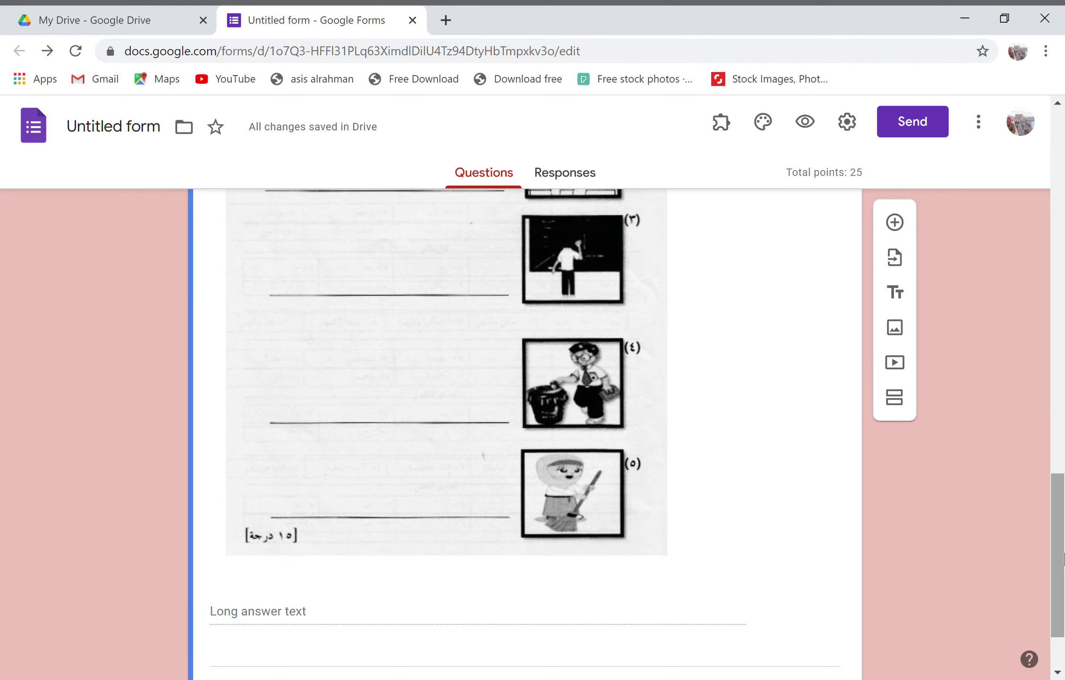
click(903, 404)
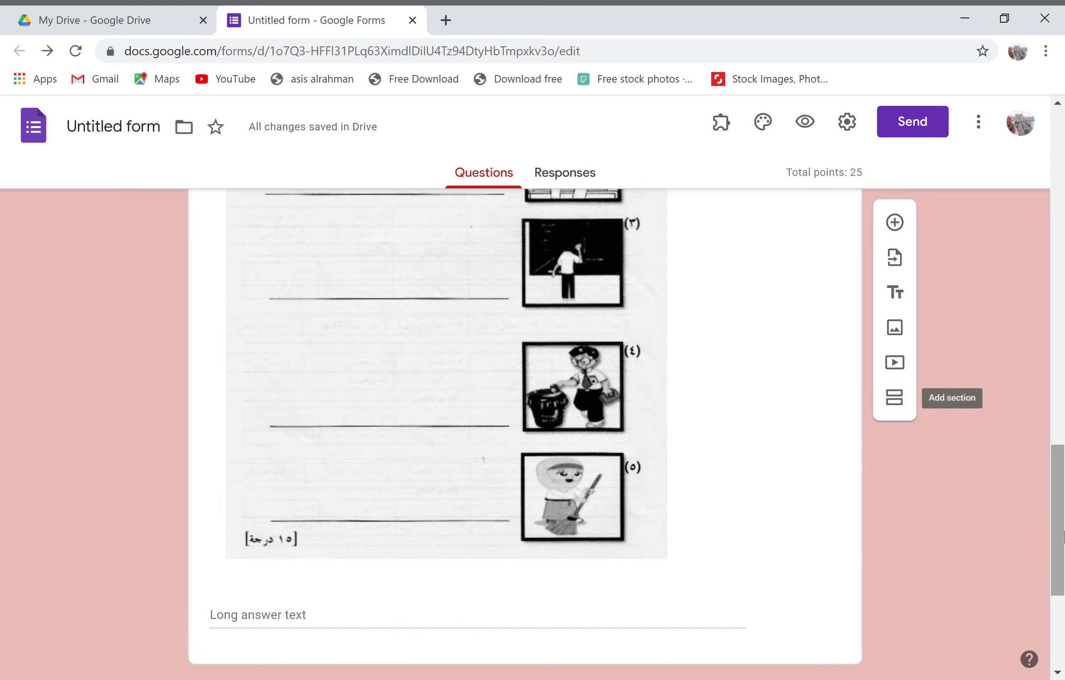
drag(1063, 501, 1063, 570)
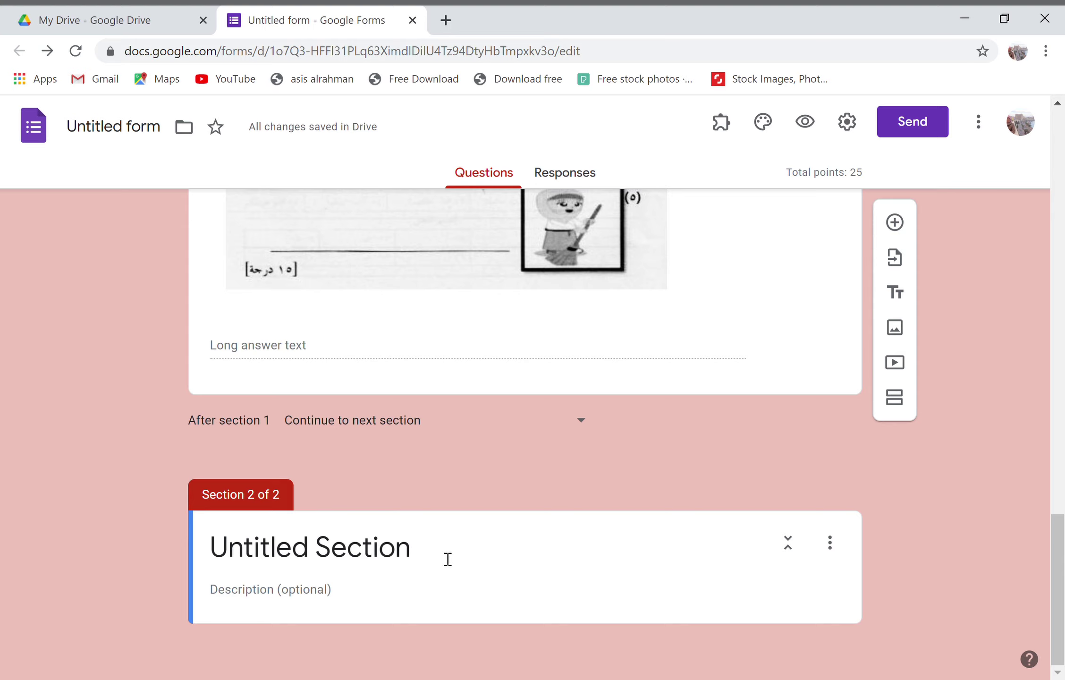
click(310, 563)
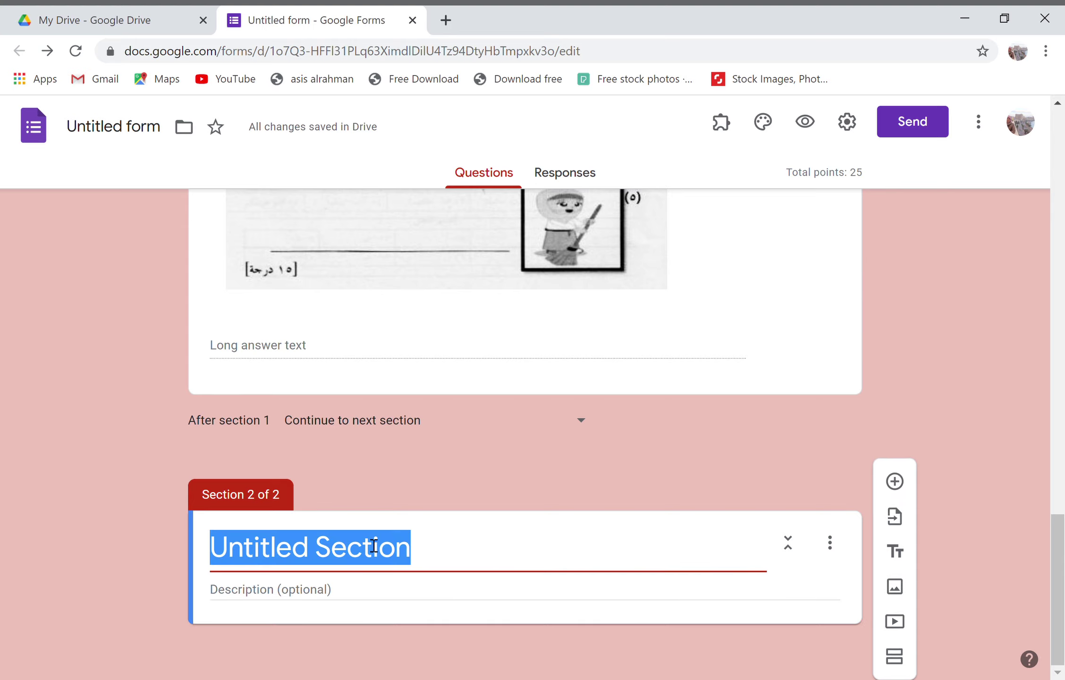
text(2)
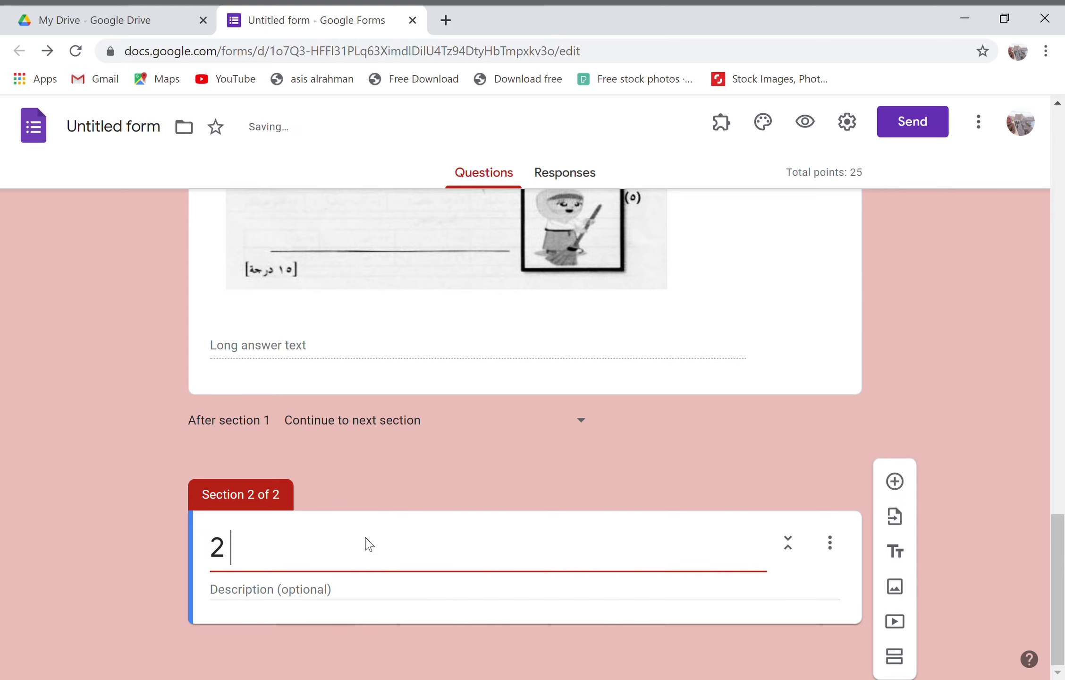
text( bah)
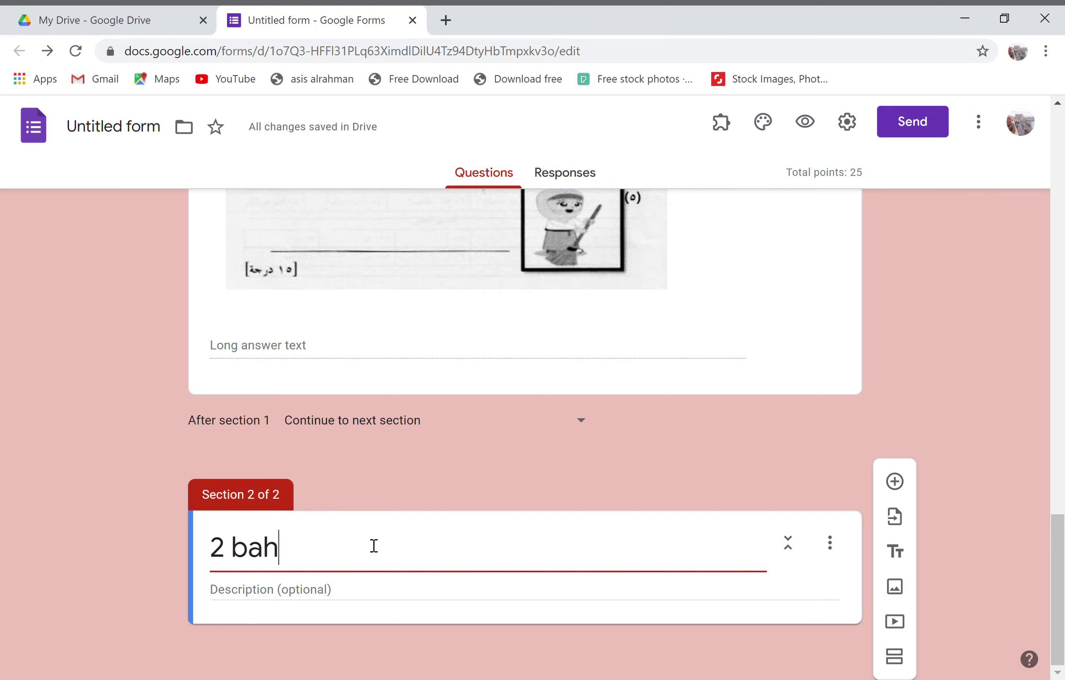
text(agian b)
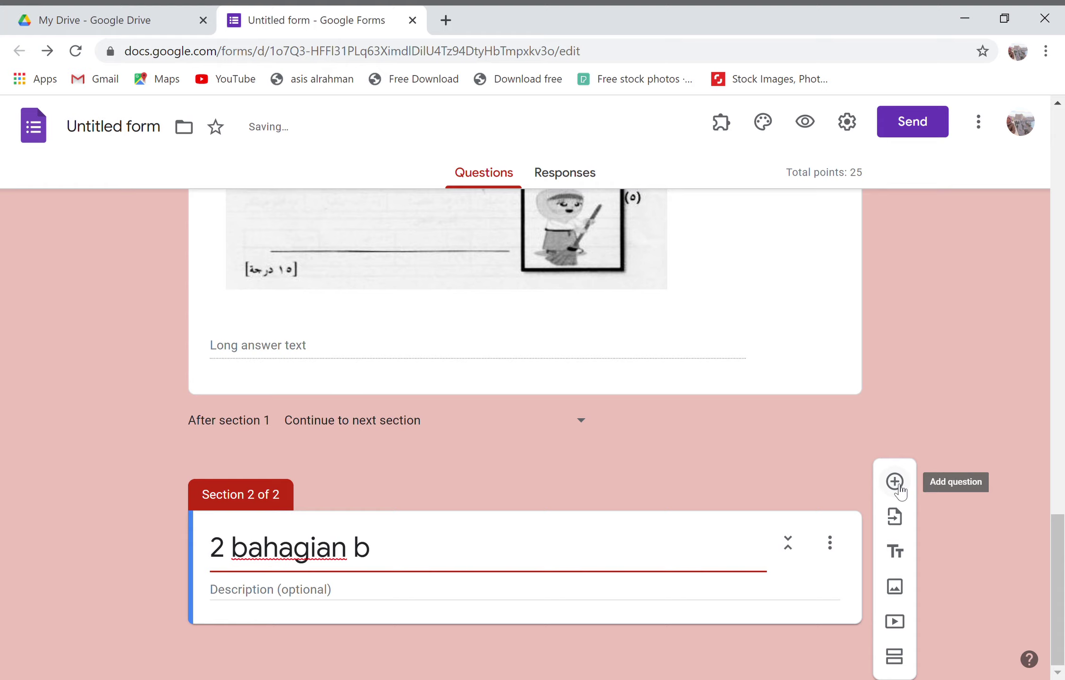
Step: Add a question titled "1 -" to the second section and upload the scanned two-answer Arabic exercise image into it
click(895, 481)
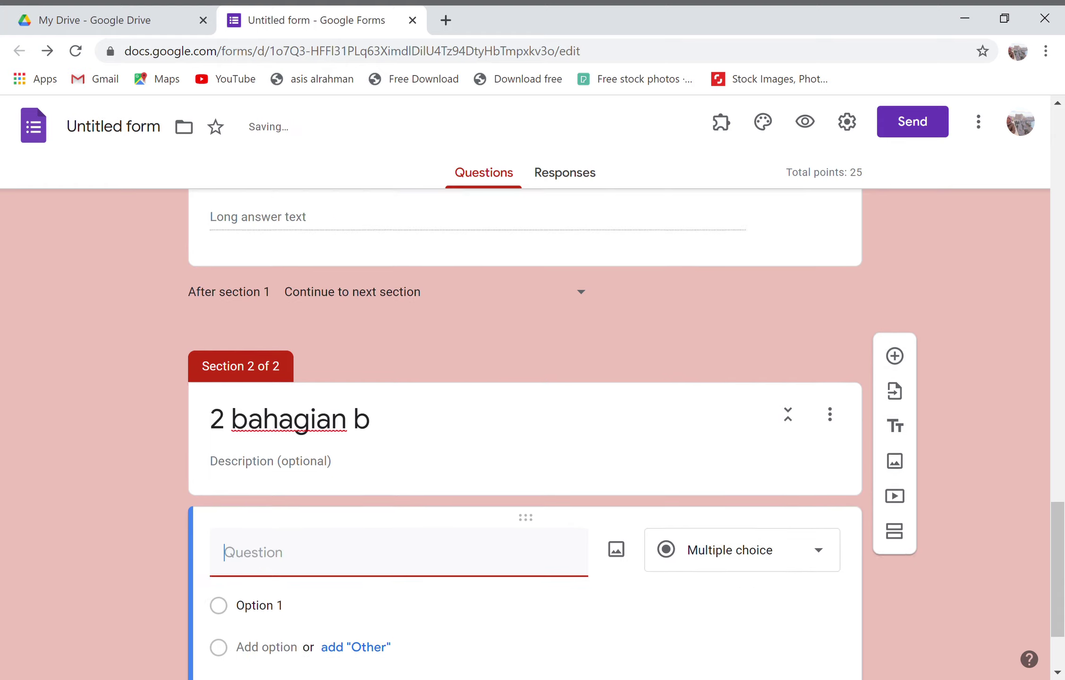
text(1 -)
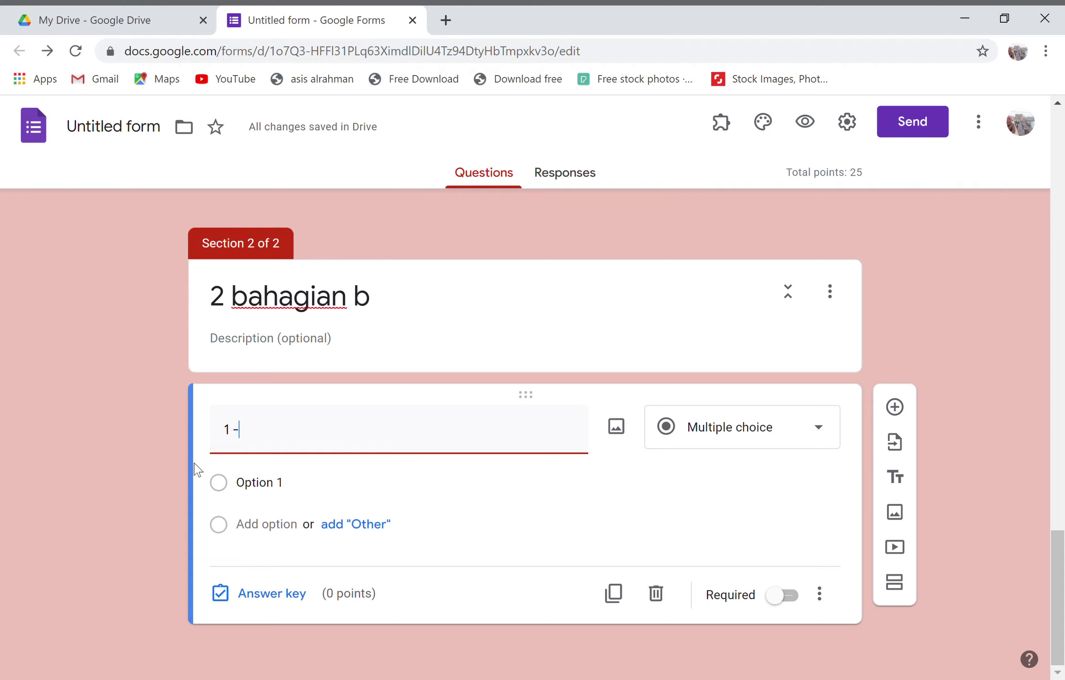
click(616, 426)
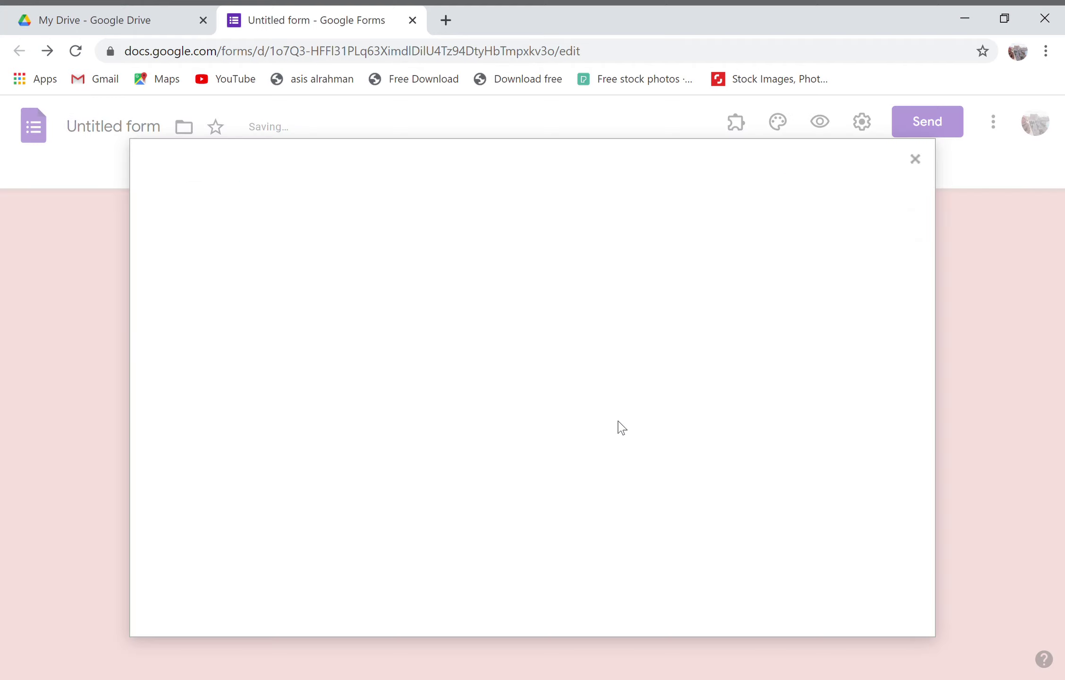
click(532, 496)
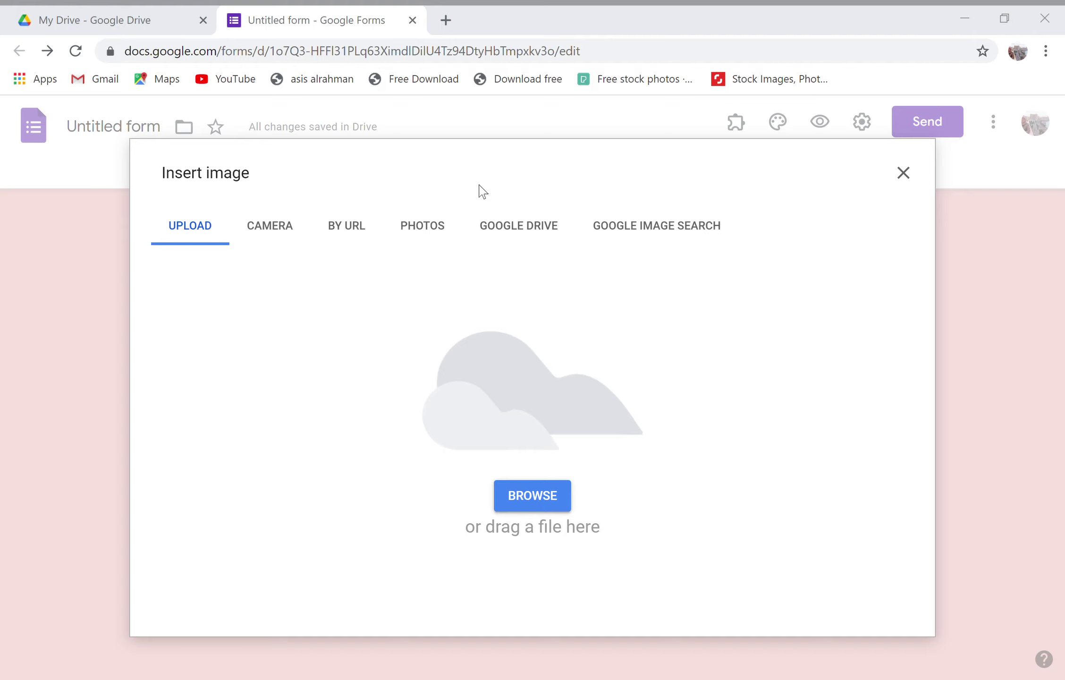
double_click(414, 338)
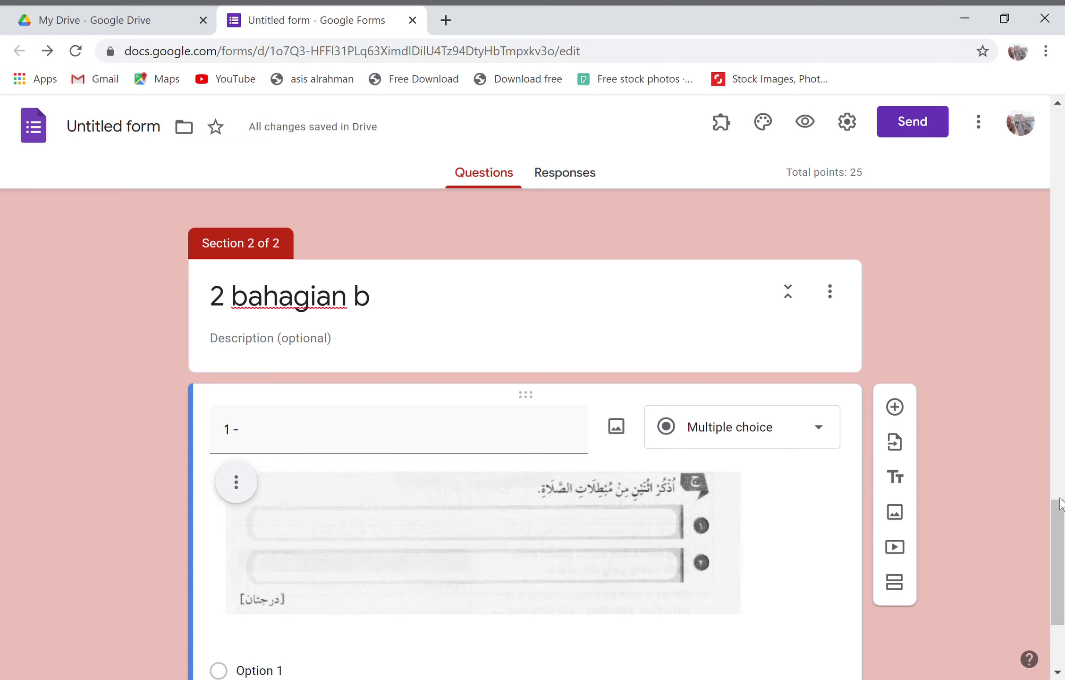
Step: Make the "1 -" question in section 2 a required paragraph question worth 2 points and finish its answer key
click(766, 431)
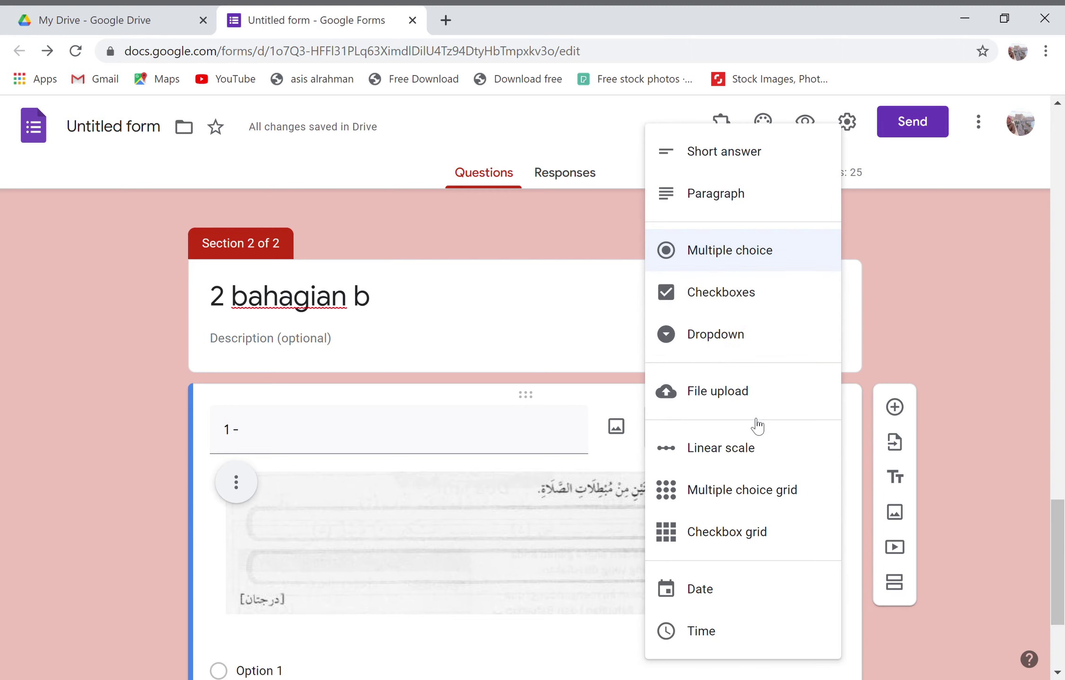
click(706, 195)
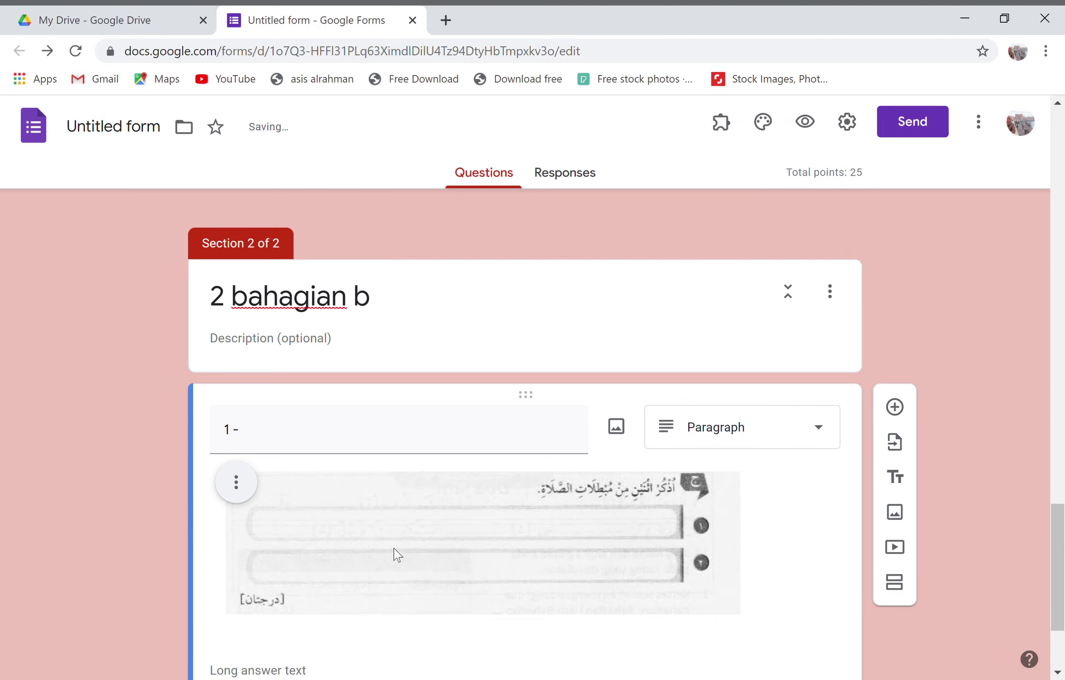
scroll(1058, 508, down, 3)
click(779, 596)
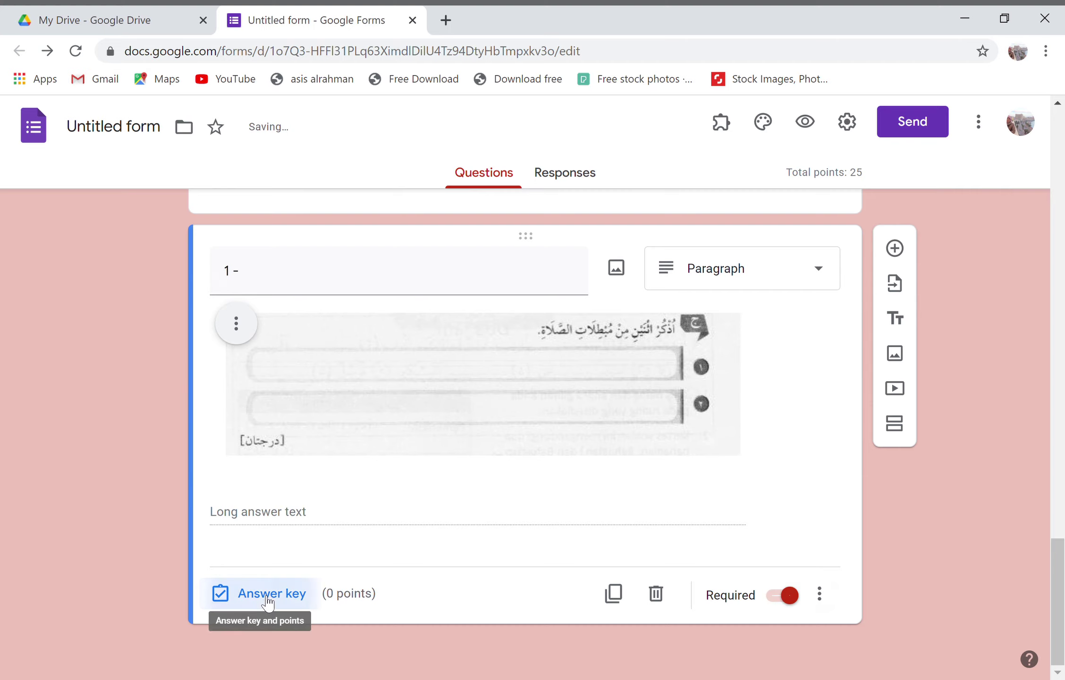
click(265, 596)
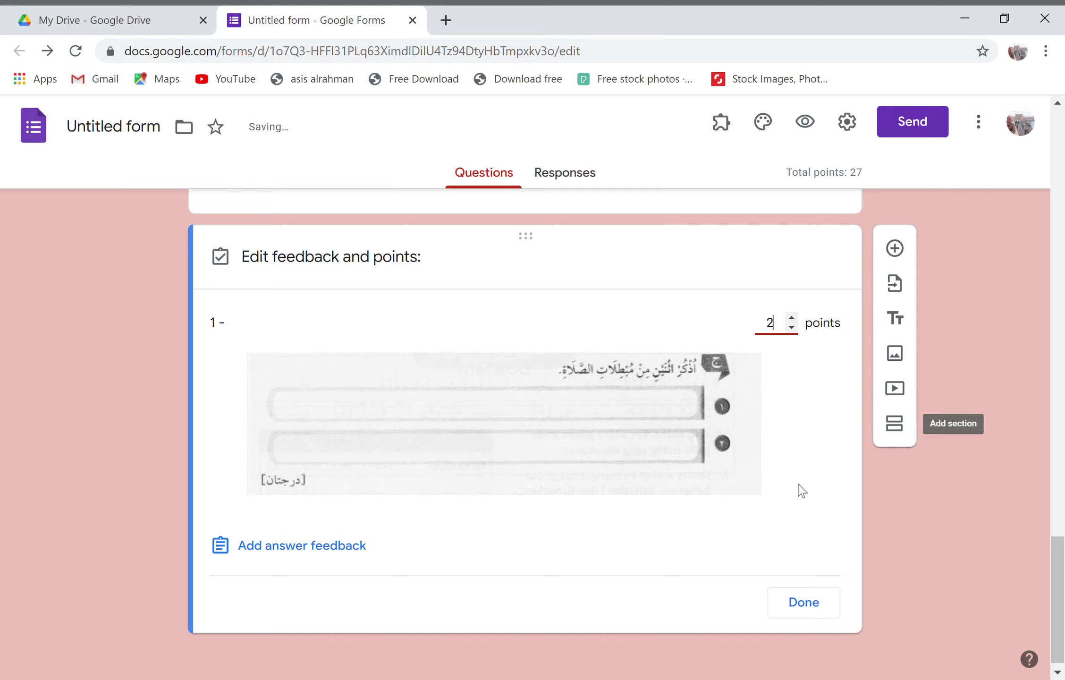
click(804, 607)
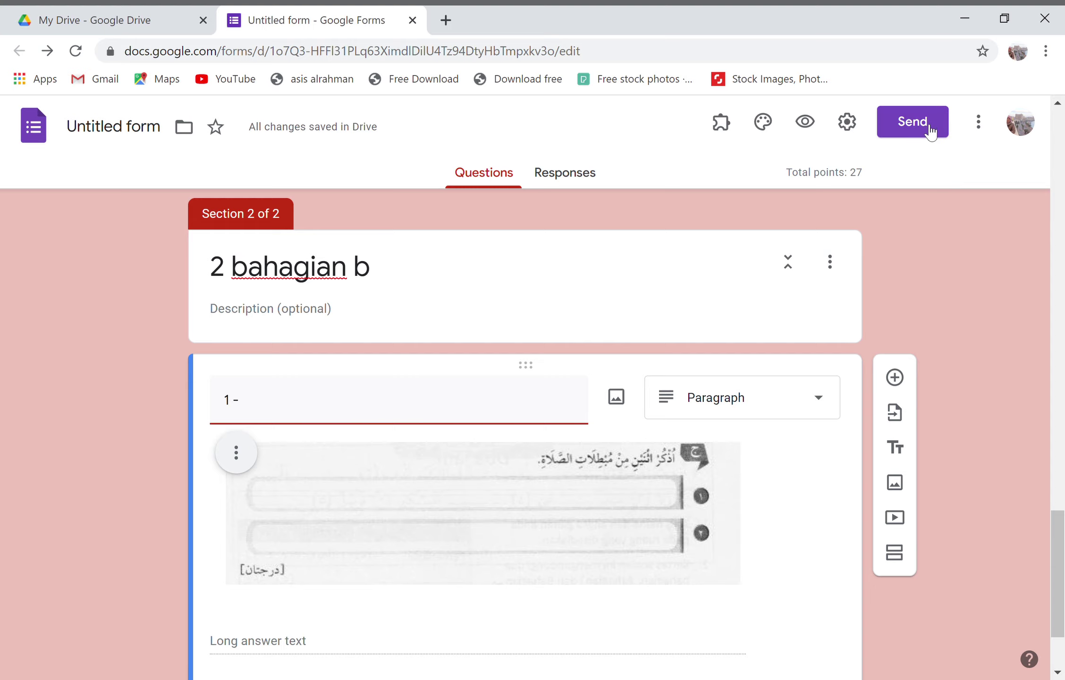
Step: Generate a shortened share link for the form, copy it and close the send dialog
click(929, 130)
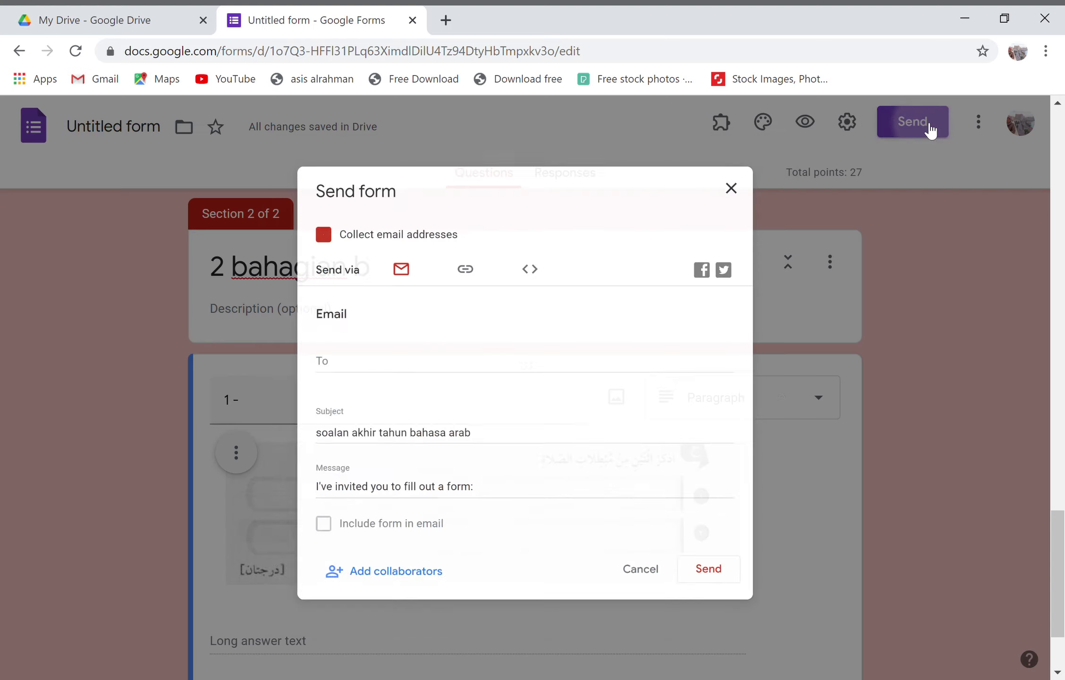
click(456, 267)
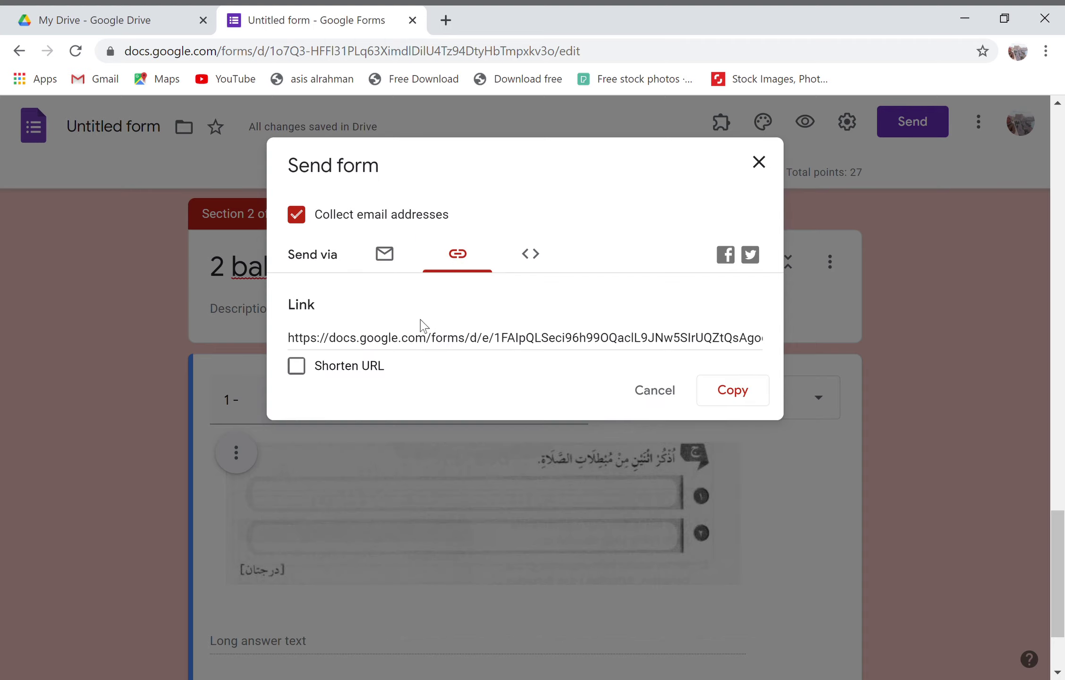
click(360, 368)
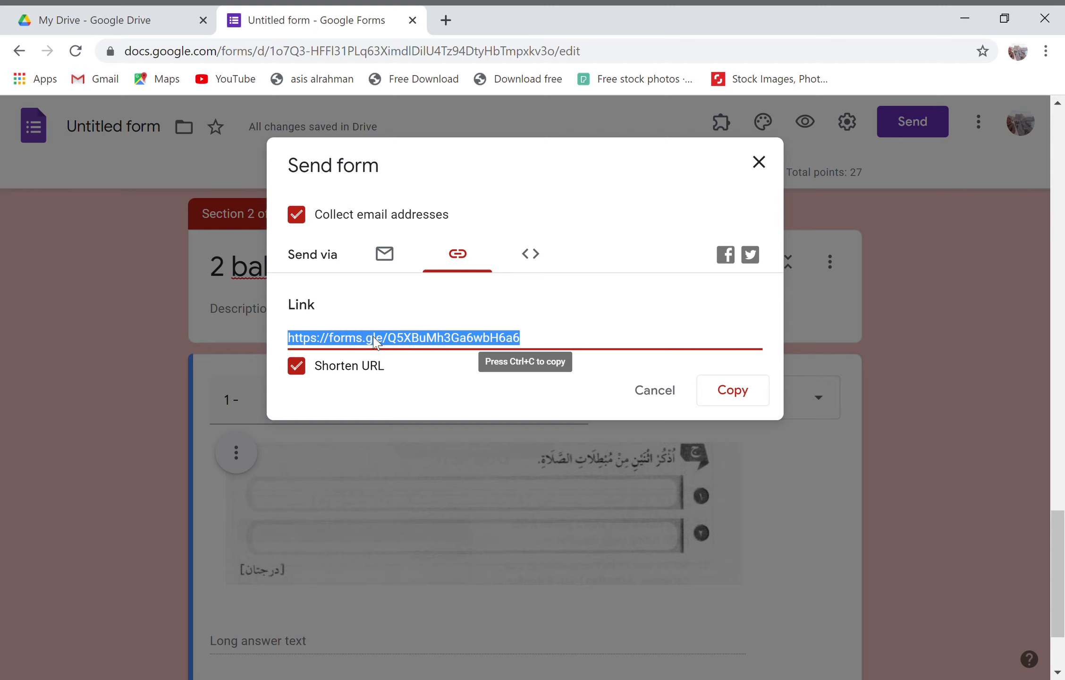
click(760, 162)
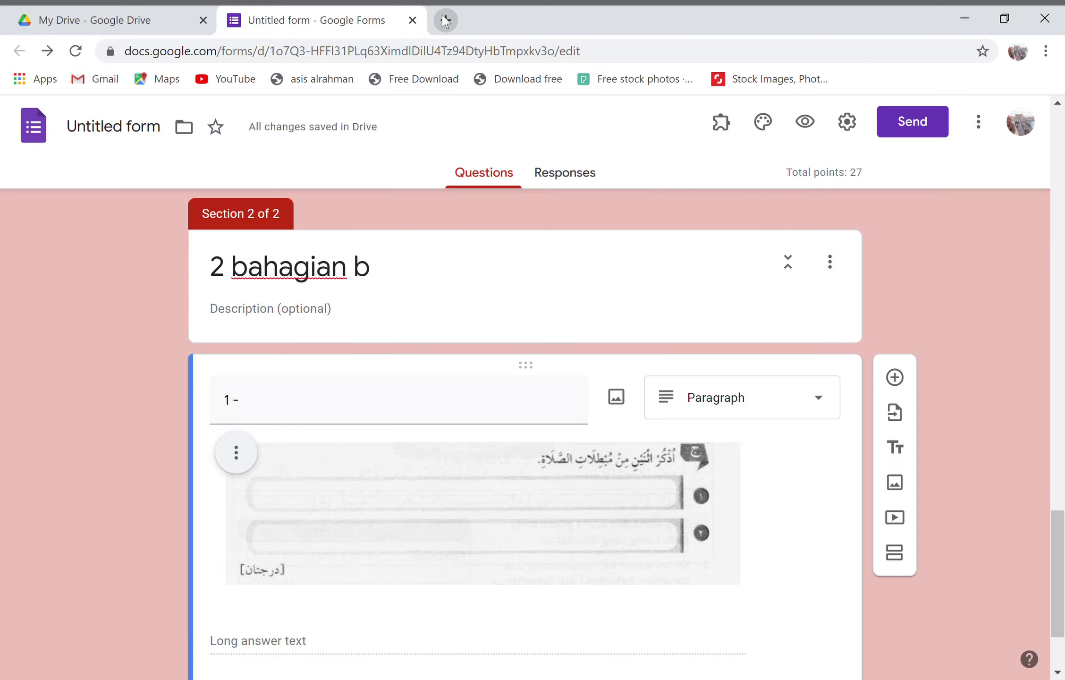
Step: Open the copied form link in a new browser tab and close the form editor's tab
click(445, 20)
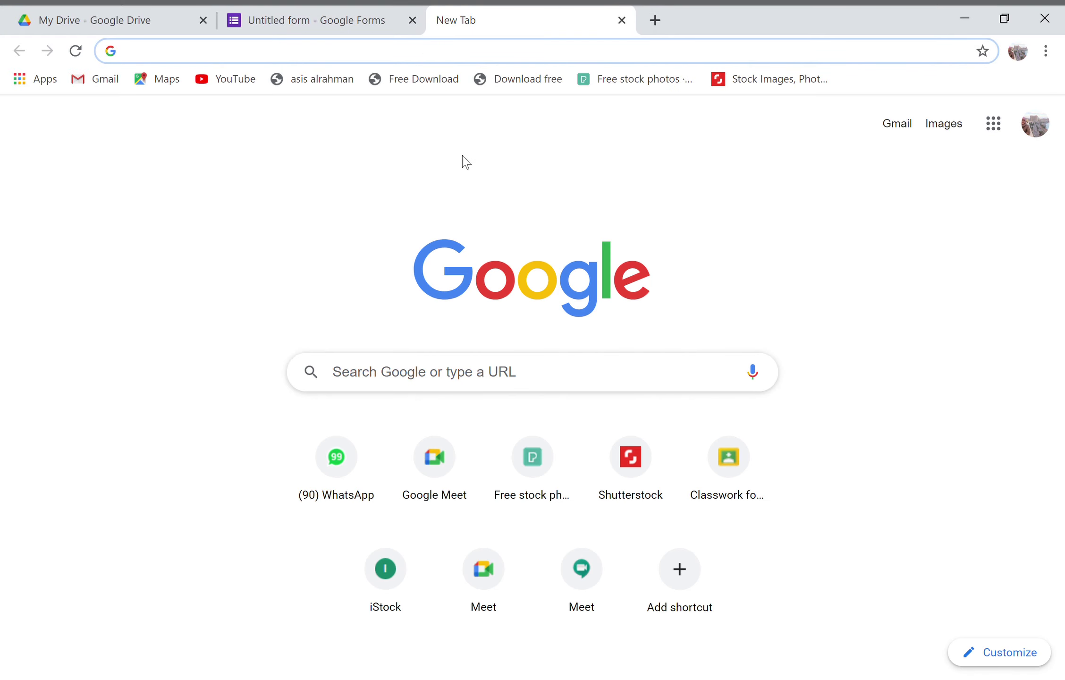
key(ctrl+v)
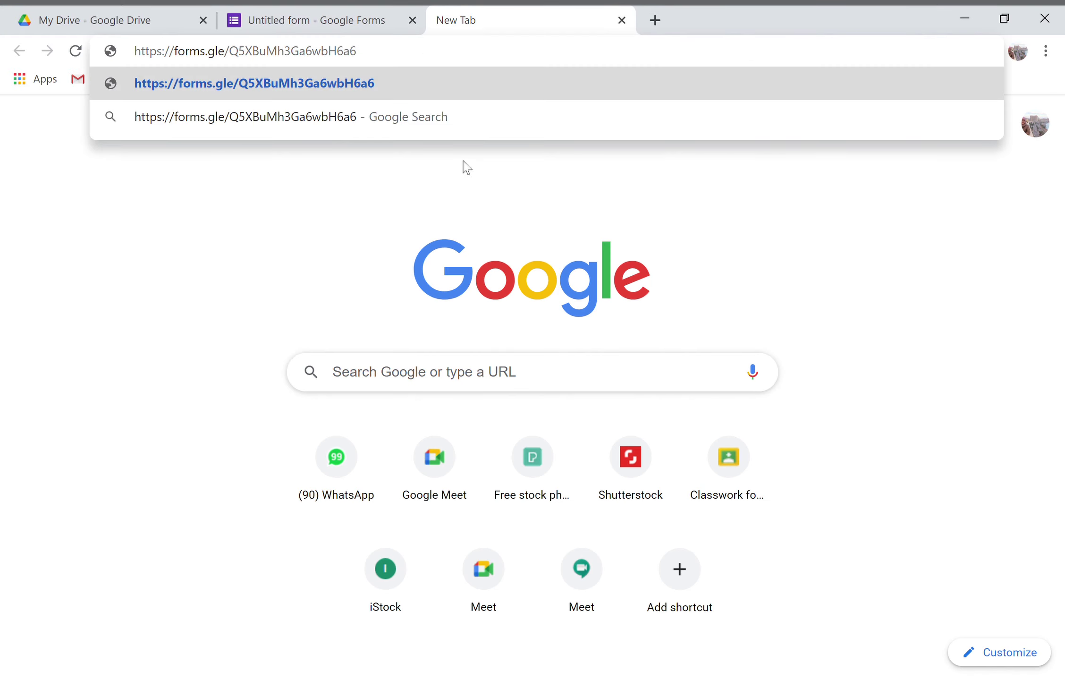
key(Return)
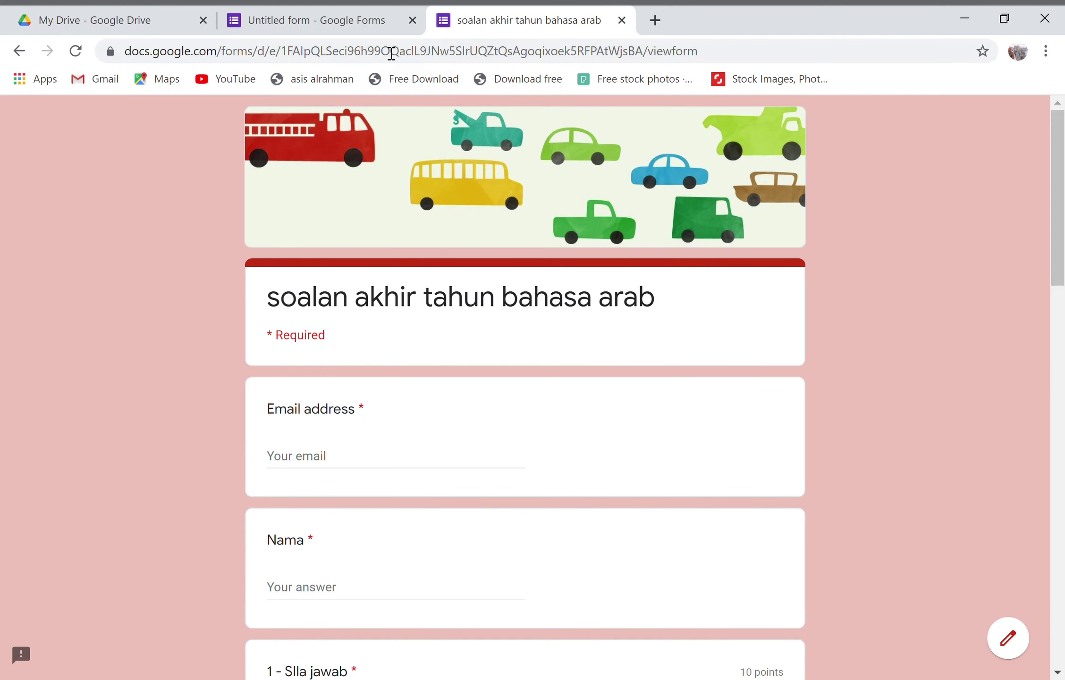
click(412, 20)
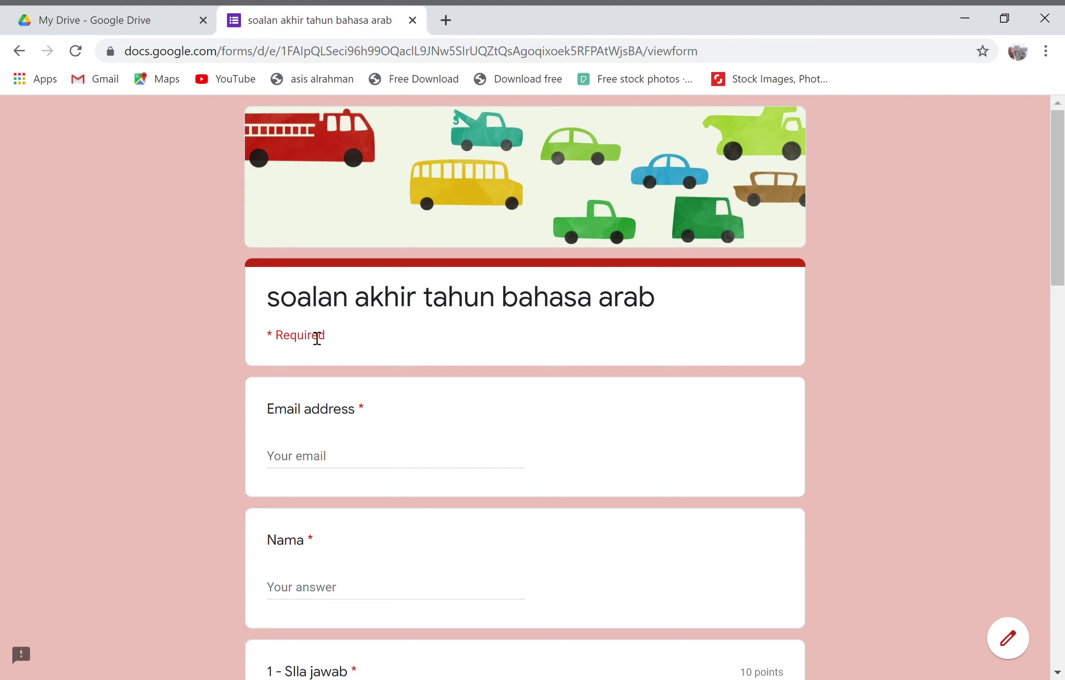
Step: Fill in the respondent's email address and name on the live form
click(342, 467)
text(Nadiah)
key(BackSpace)
key(BackSpace)
key(BackSpace)
text(nad)
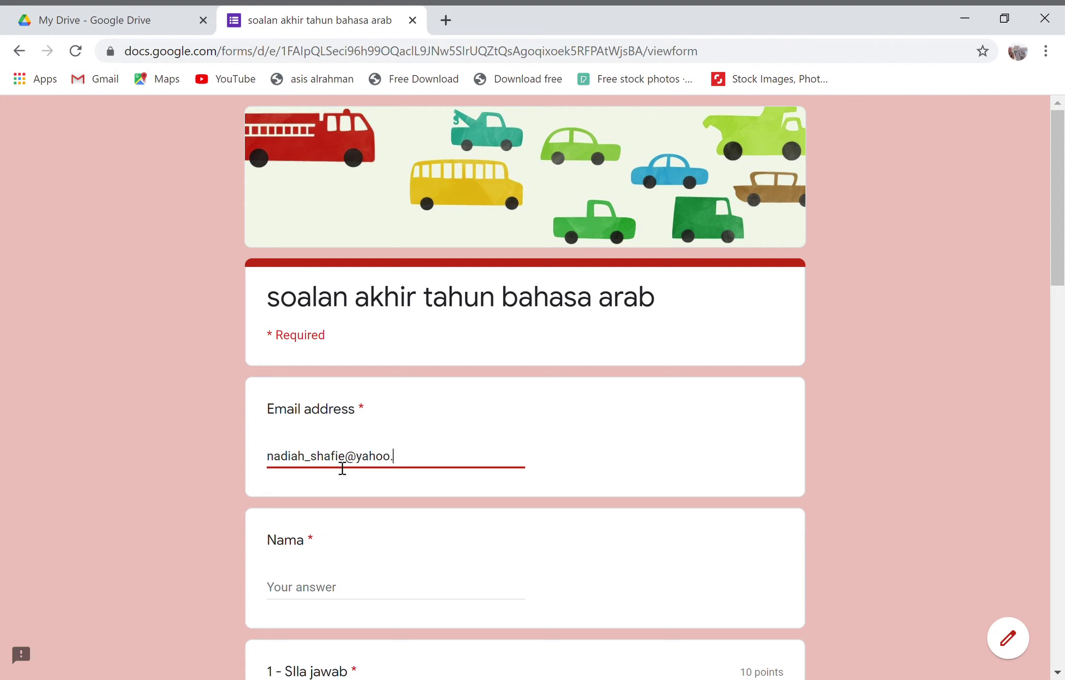
scroll(342, 468, down, 3)
key(Tab)
text(nadiah)
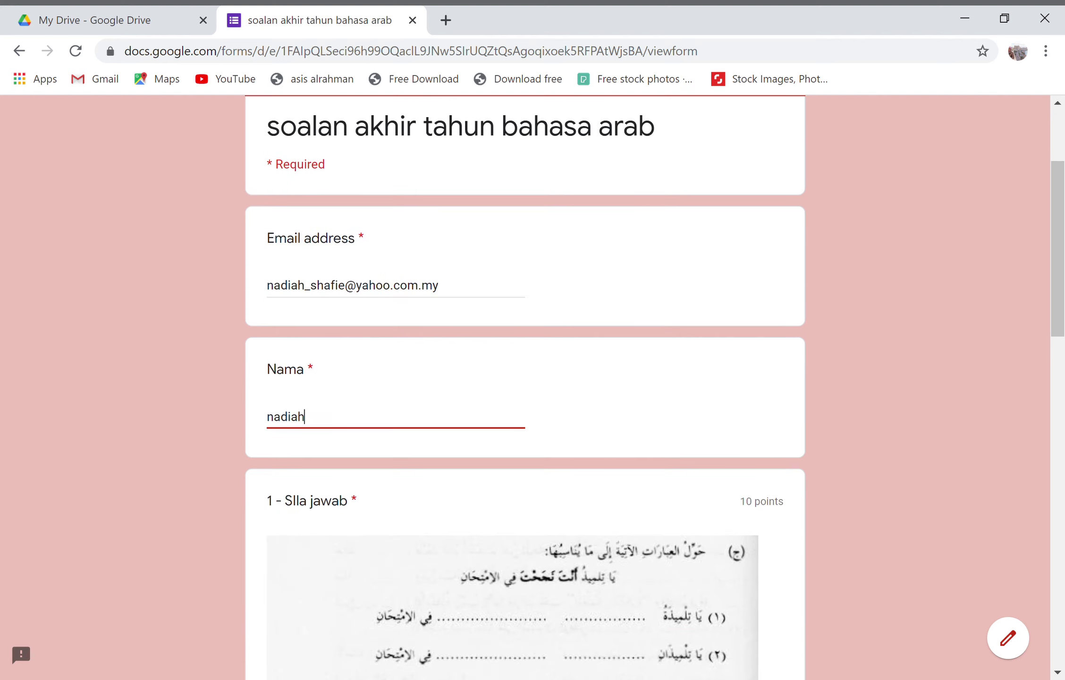
Step: Start the answer to question 1 with the line number "1 -", removing any stray characters after it
scroll(525, 387, down, 4)
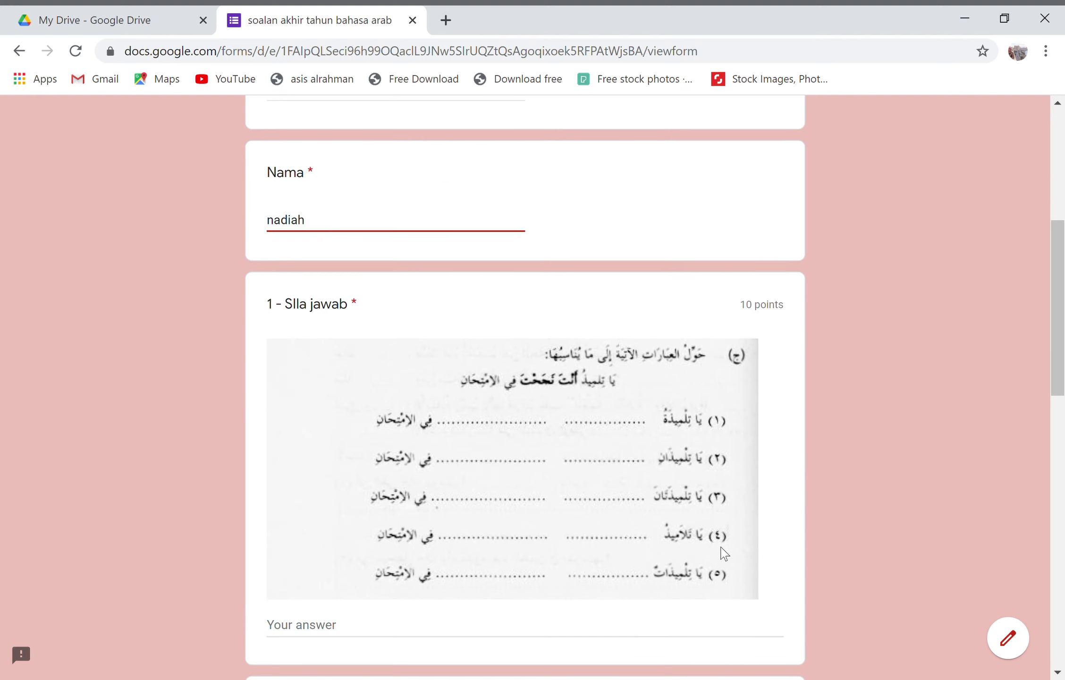
key(Tab)
text(1)
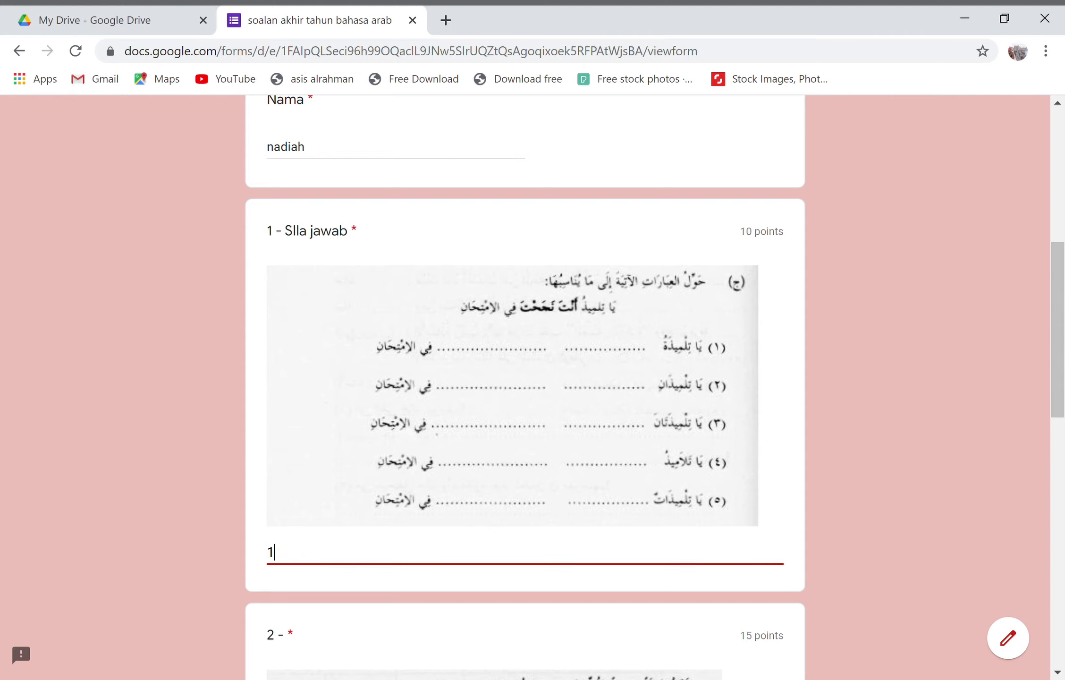
text(h)
key(BackSpace)
key(BackSpace)
key(BackSpace)
key(BackSpace)
key(BackSpace)
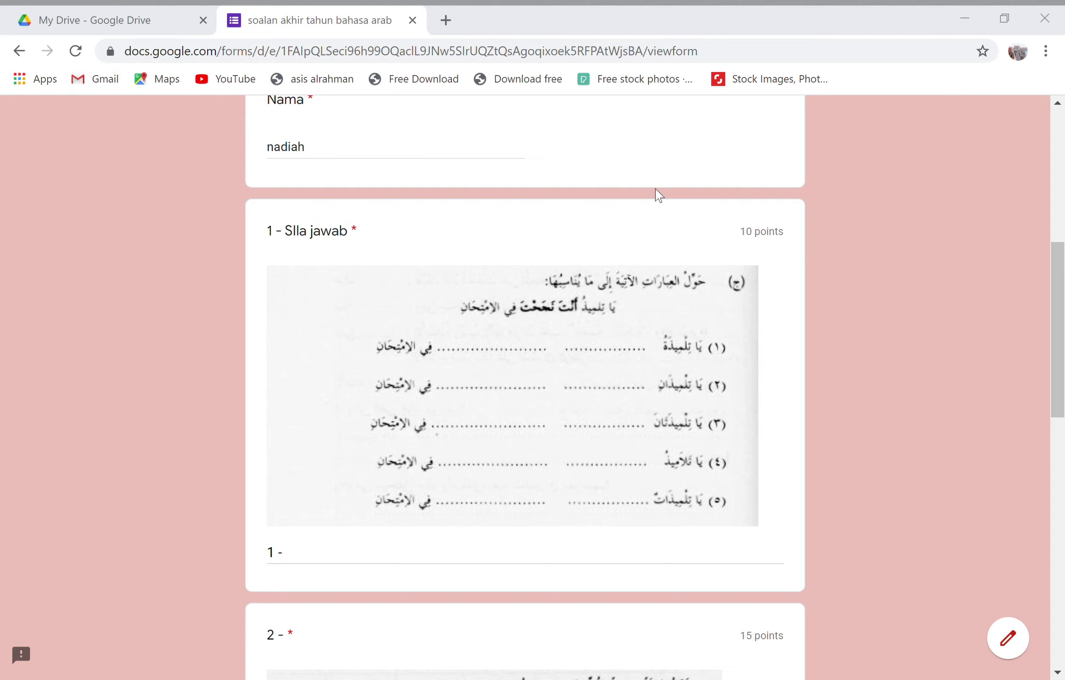
Step: Complete line 1 of the question 1 answer with sample Arabic text and begin a new line below it
click(392, 556)
text(ءلاواتسيلااتسيلا)
key(Return)
text(é à)
key(BackSpace)
key(BackSpace)
key(BackSpace)
key(BackSpace)
key(BackSpace)
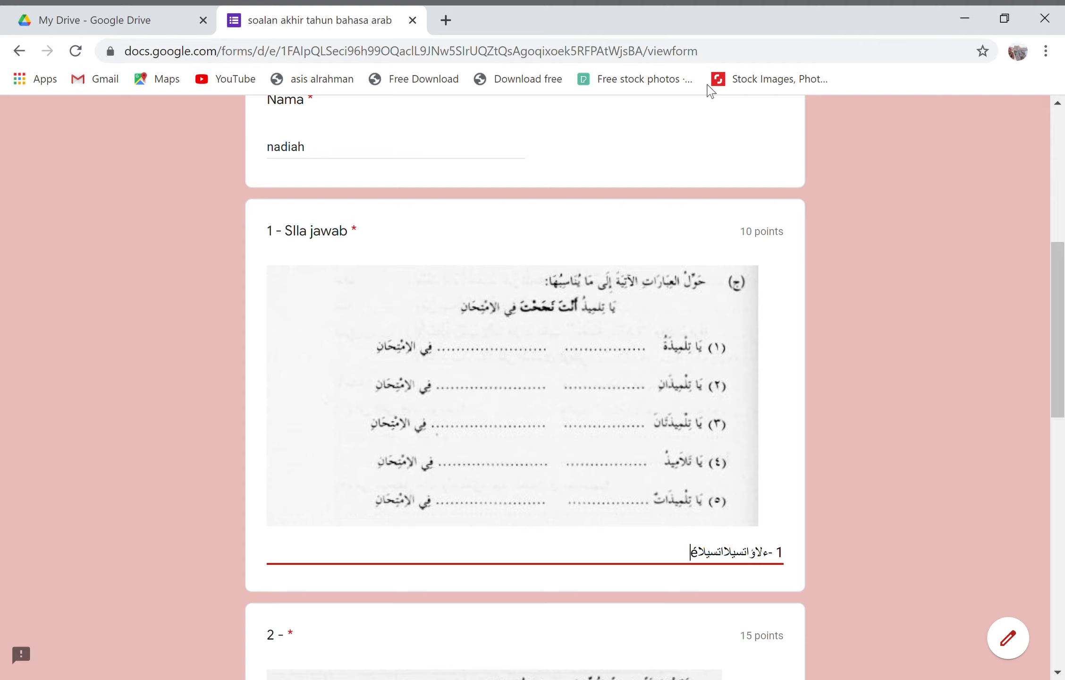
text(2)
key(BackSpace)
key(Return)
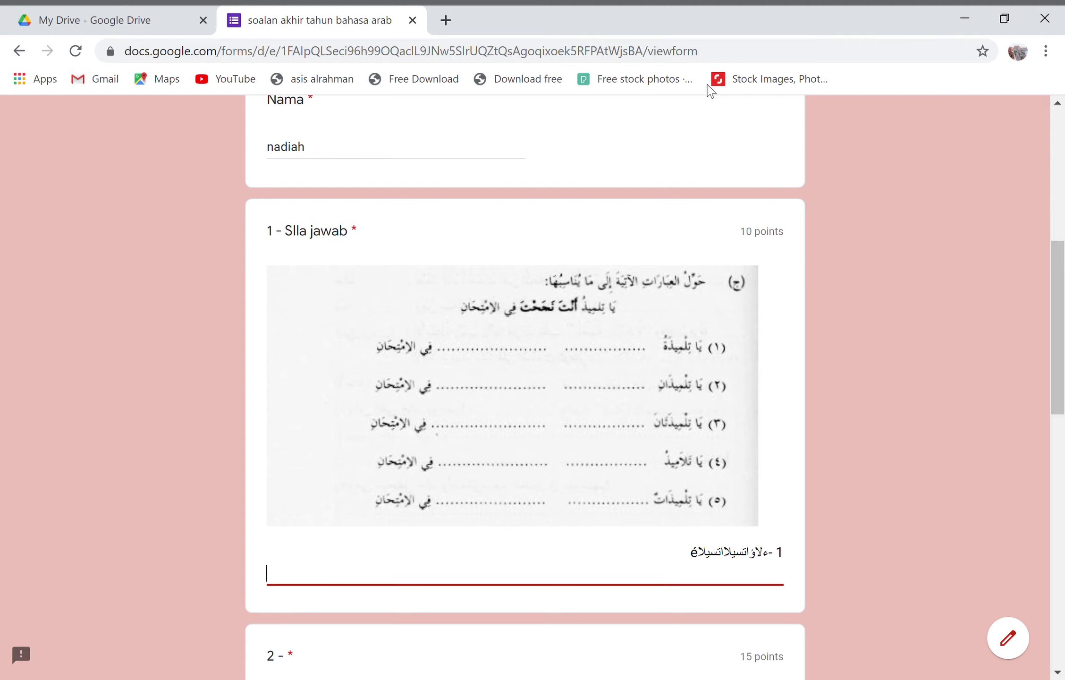
Step: Add the lines "2 - تؤلاياتؤلاي" and "3 - يؤلاتيالاري" to the question 1 answer
text(2 - تؤلاياتؤلاي)
key(Return)
text(3 - يؤلاتيالاري)
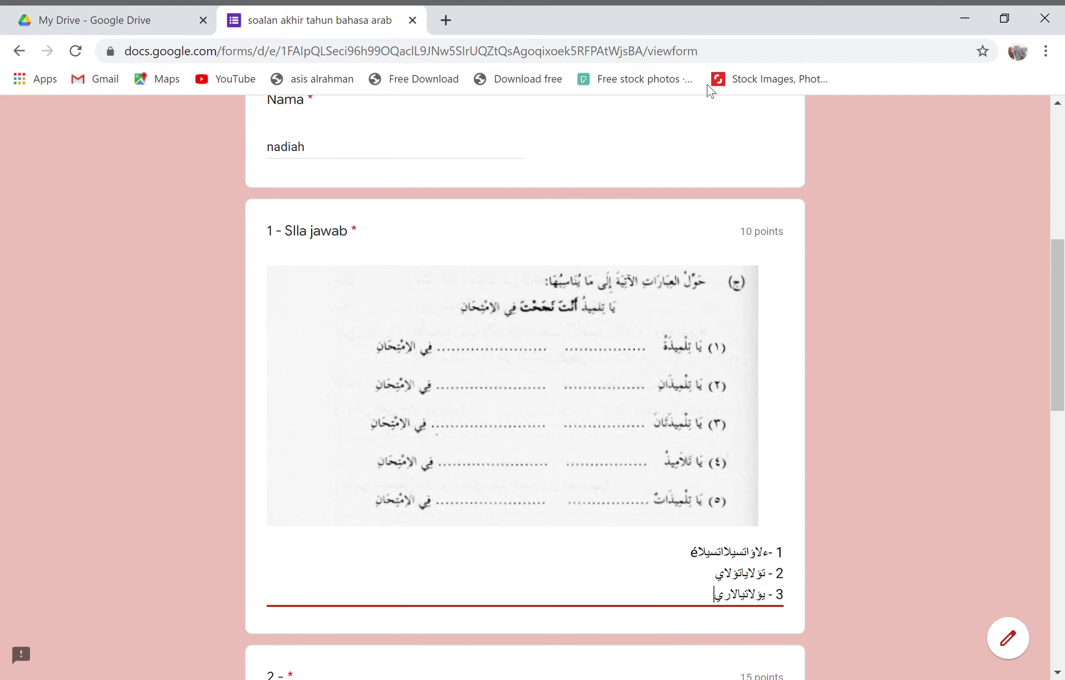
key(Return)
Step: Answer question 2 with a short sample Arabic line numbered "1 -" and continue to the form's second page
scroll(524, 388, down, 15)
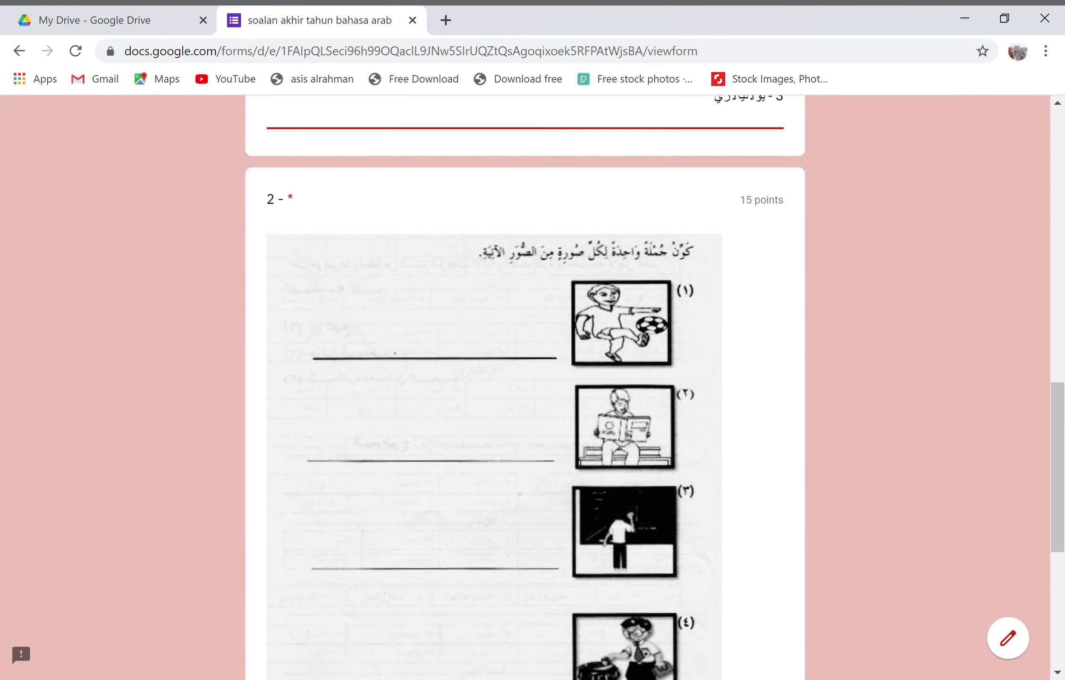
scroll(525, 387, up, 3)
scroll(524, 387, down, 3)
click(268, 526)
text(1 - وَايُوي)
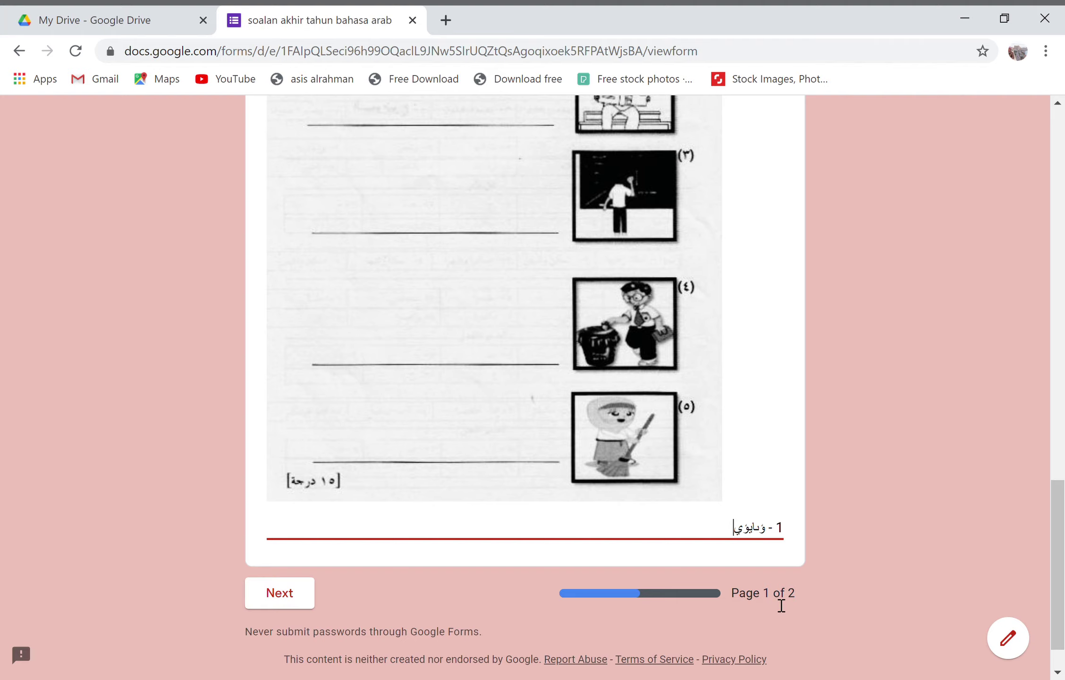
click(304, 604)
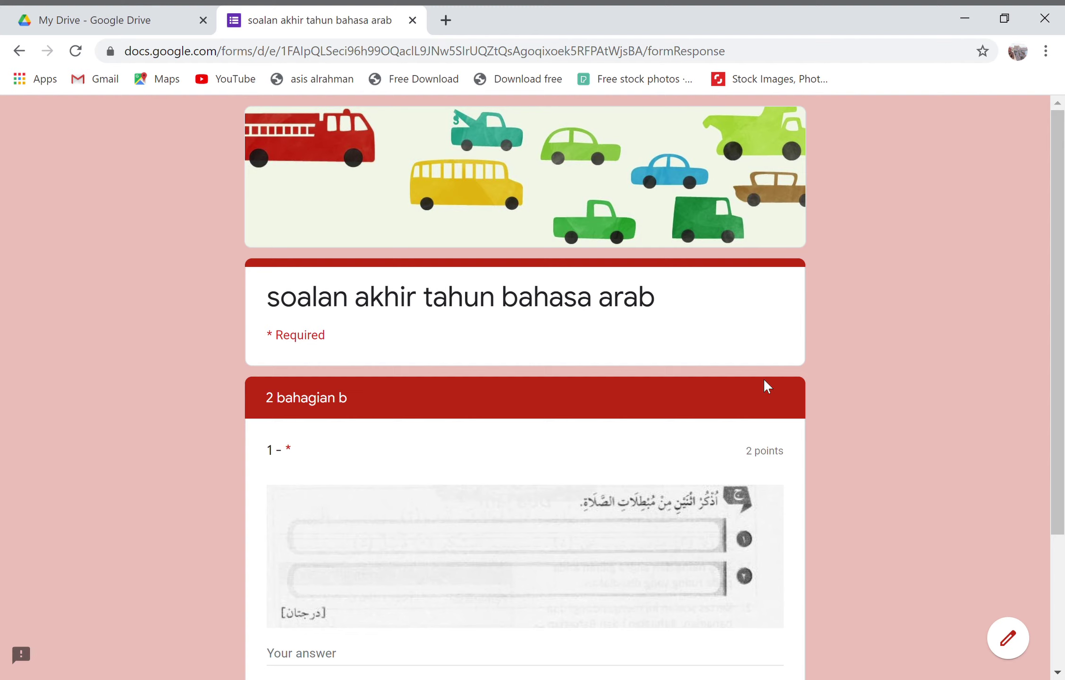
Step: Answer the "2 bahagian b" question with "1 -اؤءاؤرياؤلايؤ" and submit the form
scroll(480, 482, down, 3)
click(463, 485)
text(1 -اؤءاؤرياؤلايؤ)
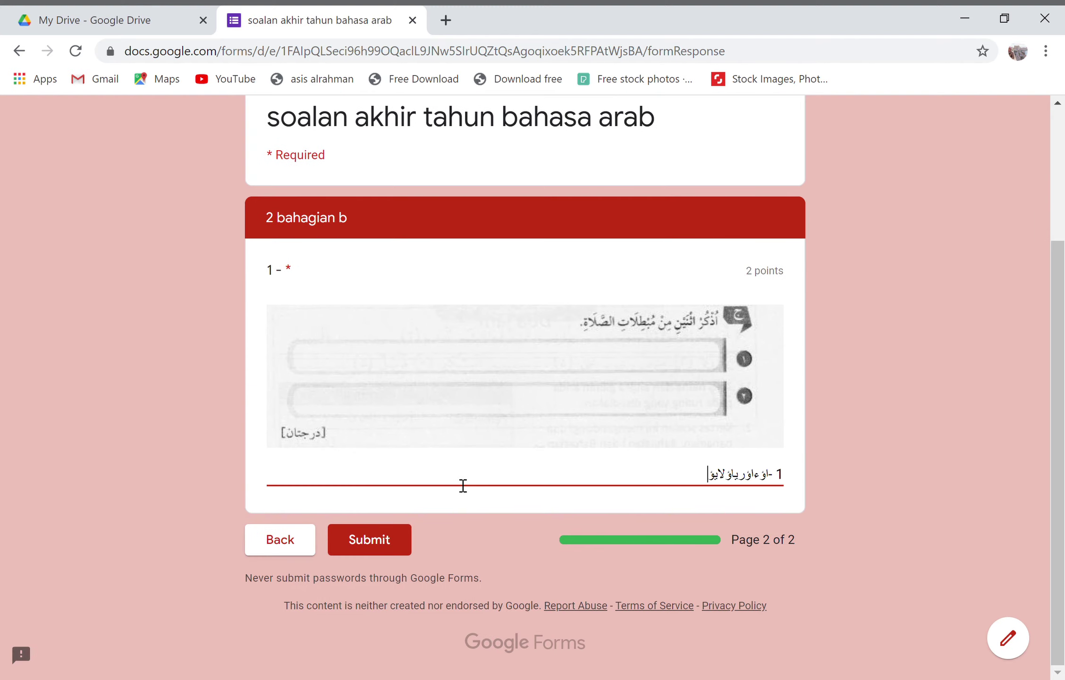
click(379, 539)
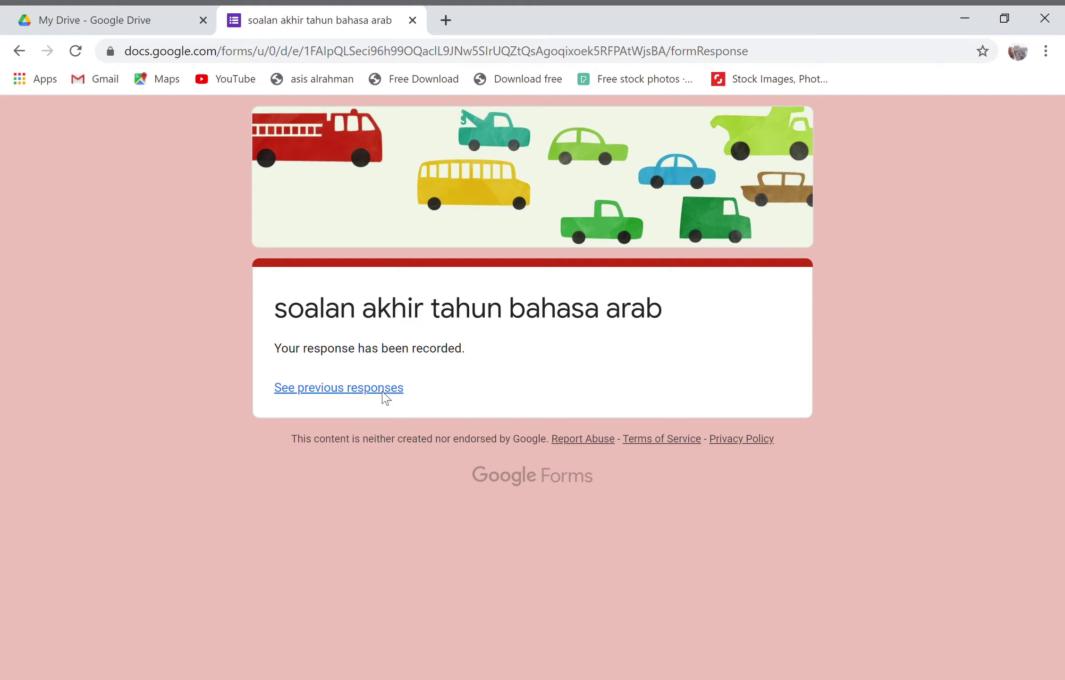
Step: Review the summary of previous responses, then close both the summary and the submitted form
click(388, 389)
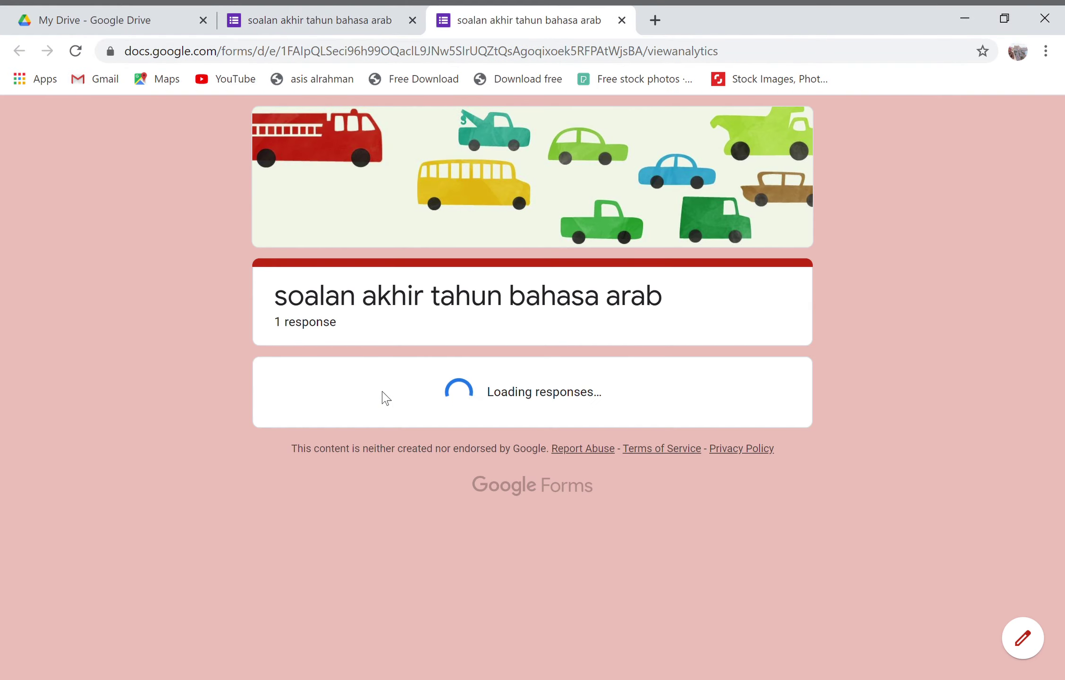
scroll(551, 561, down, 6)
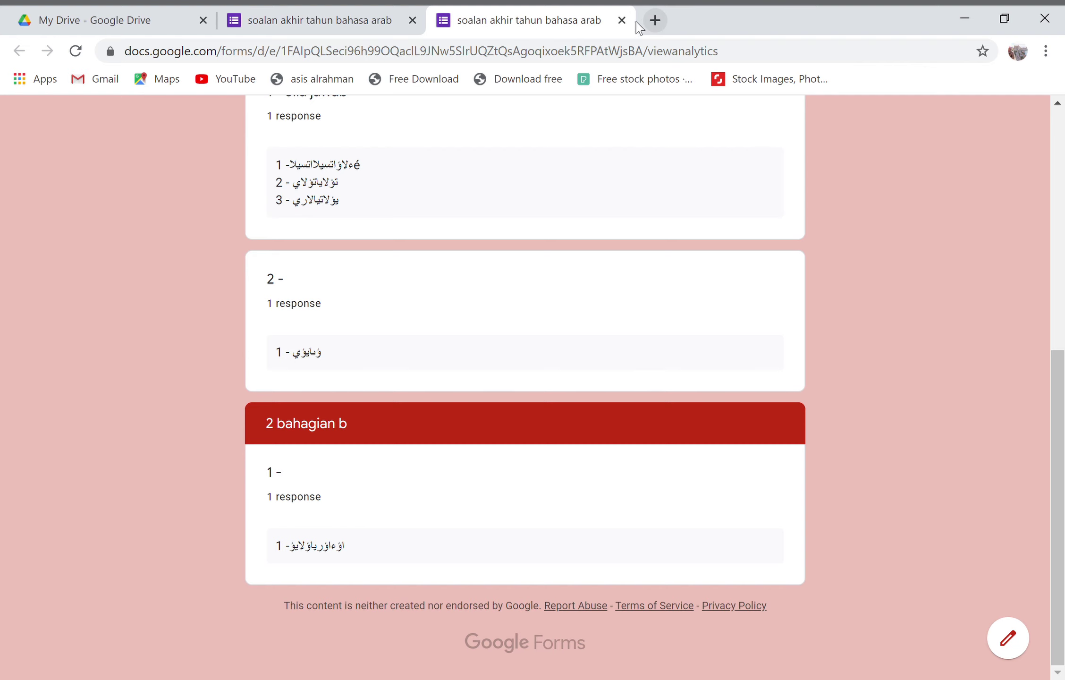
click(622, 20)
click(412, 20)
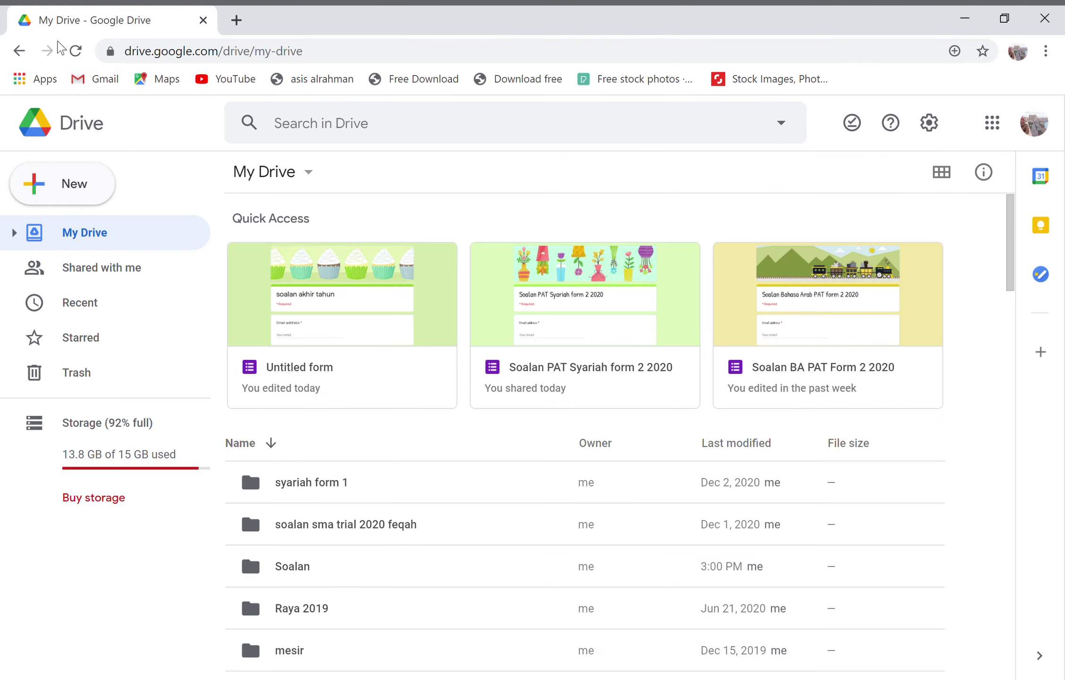
Step: Refresh My Drive, reopen the just-edited "Untitled form" with the vehicles header and show its responses
click(76, 52)
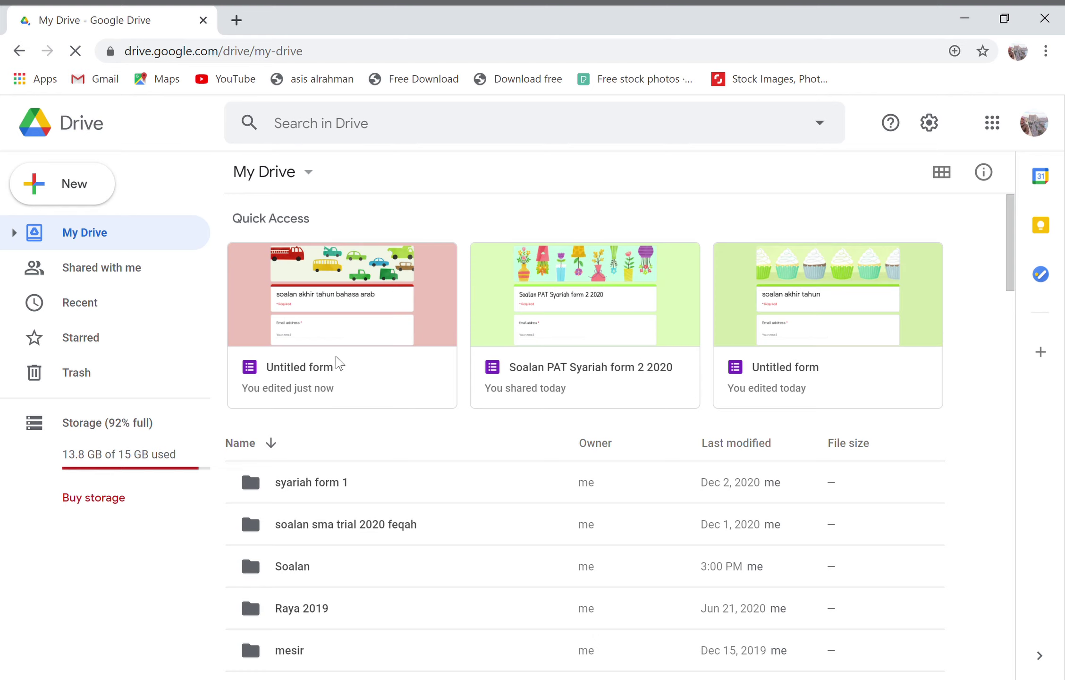
click(302, 360)
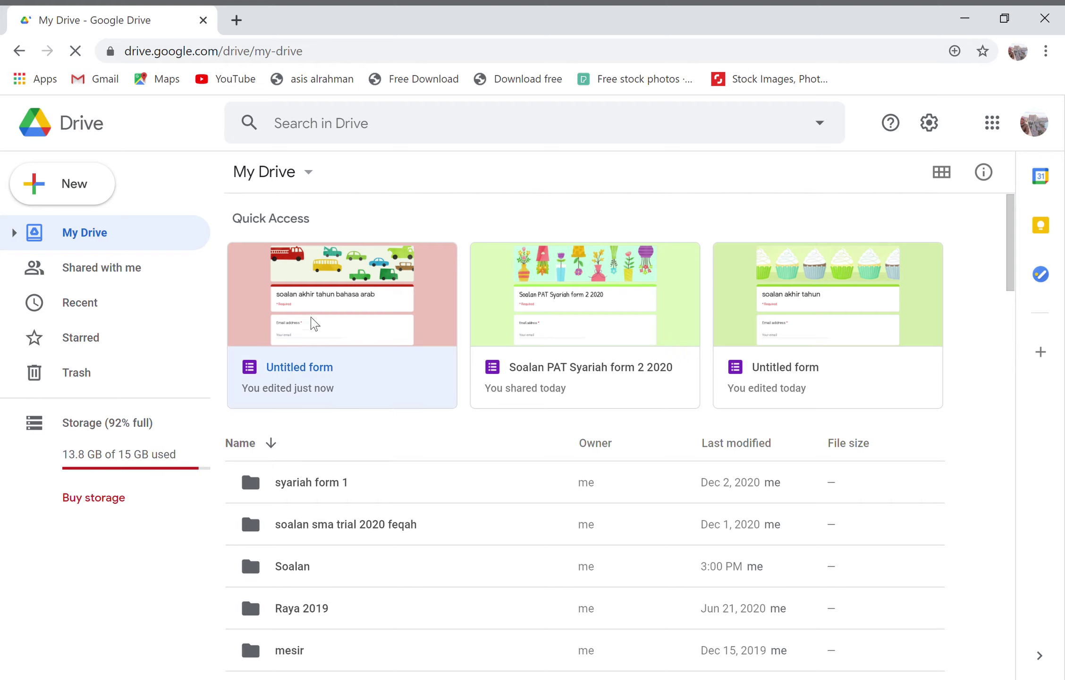
double_click(305, 376)
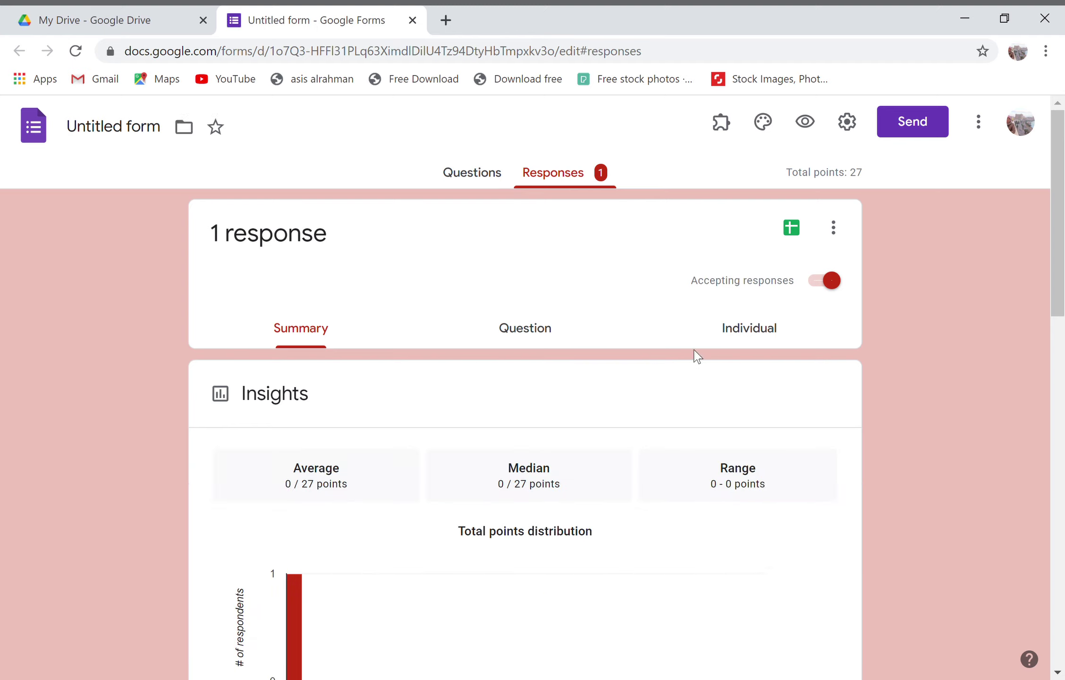
Step: Show the individual response and give question 1, "1 - SIla jawab", a score of 0
click(746, 331)
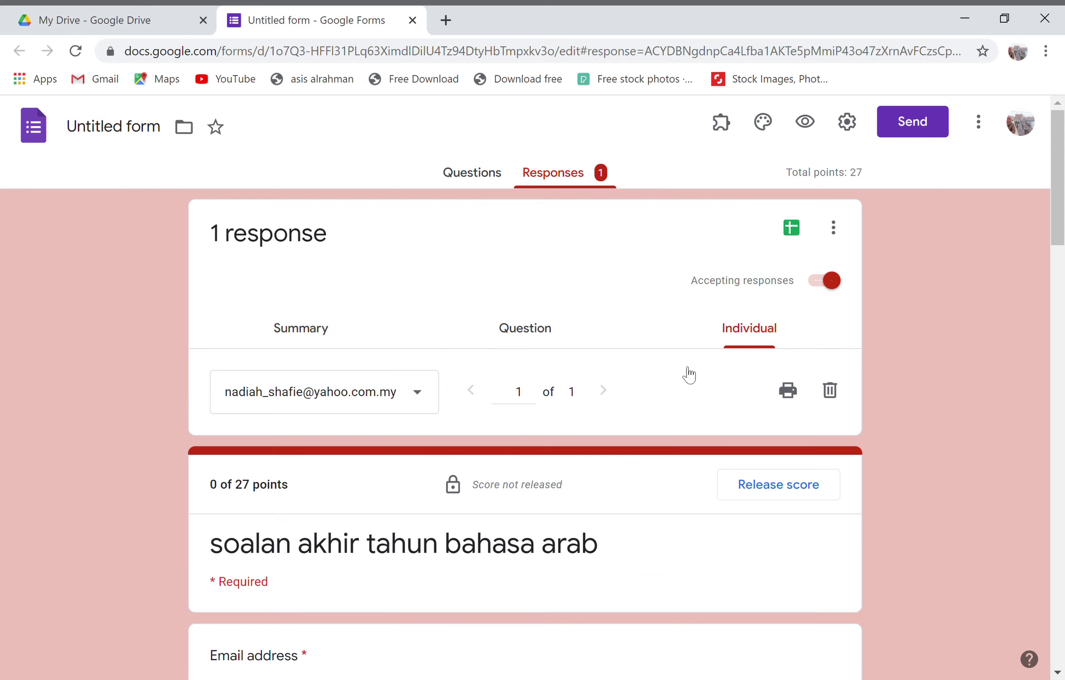
drag(1060, 214, 1062, 398)
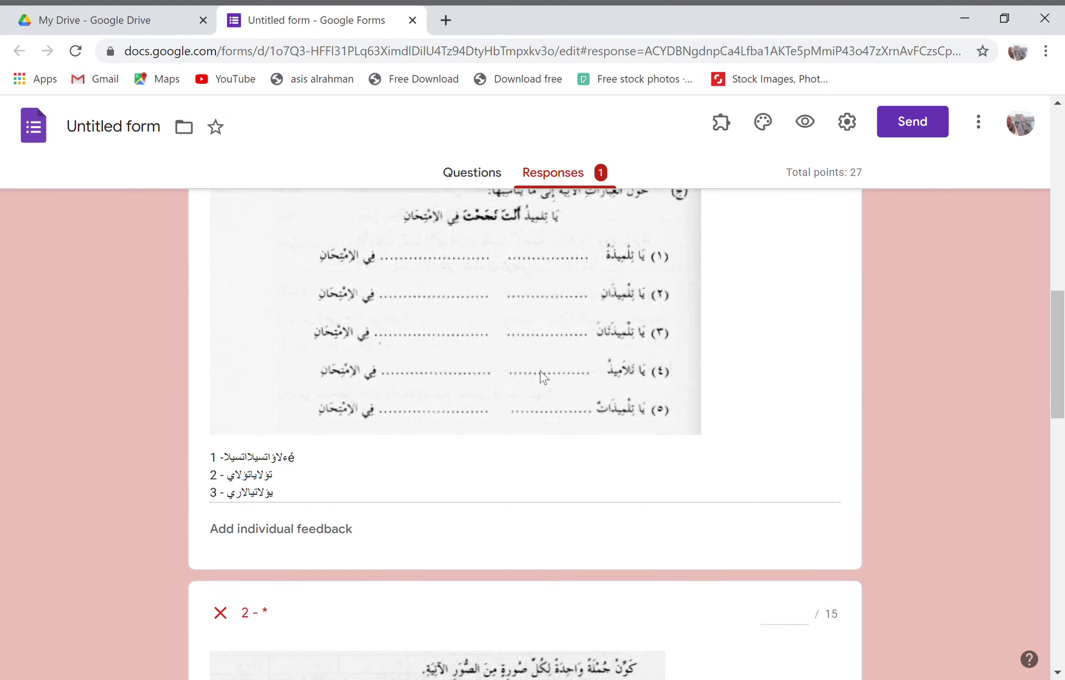
drag(1056, 350, 1054, 344)
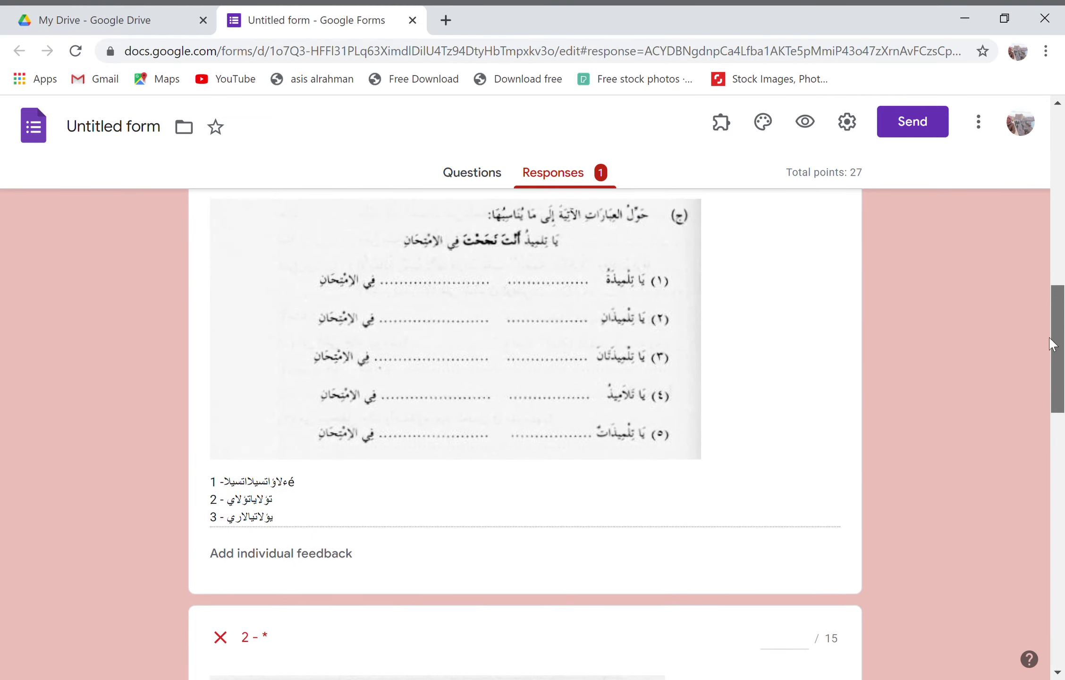
scroll(1051, 344, up, 6)
click(796, 455)
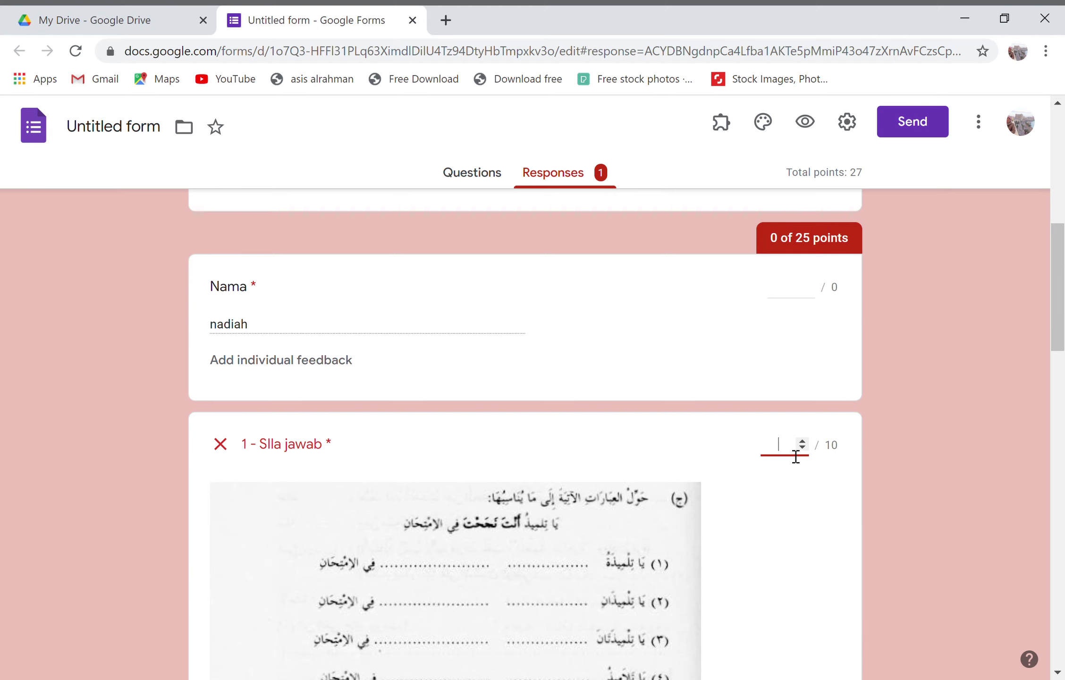
Step: Give question 2 and the "2 bahagian b" question a score of 0 each, and save the pending grades
scroll(795, 457, down, 20)
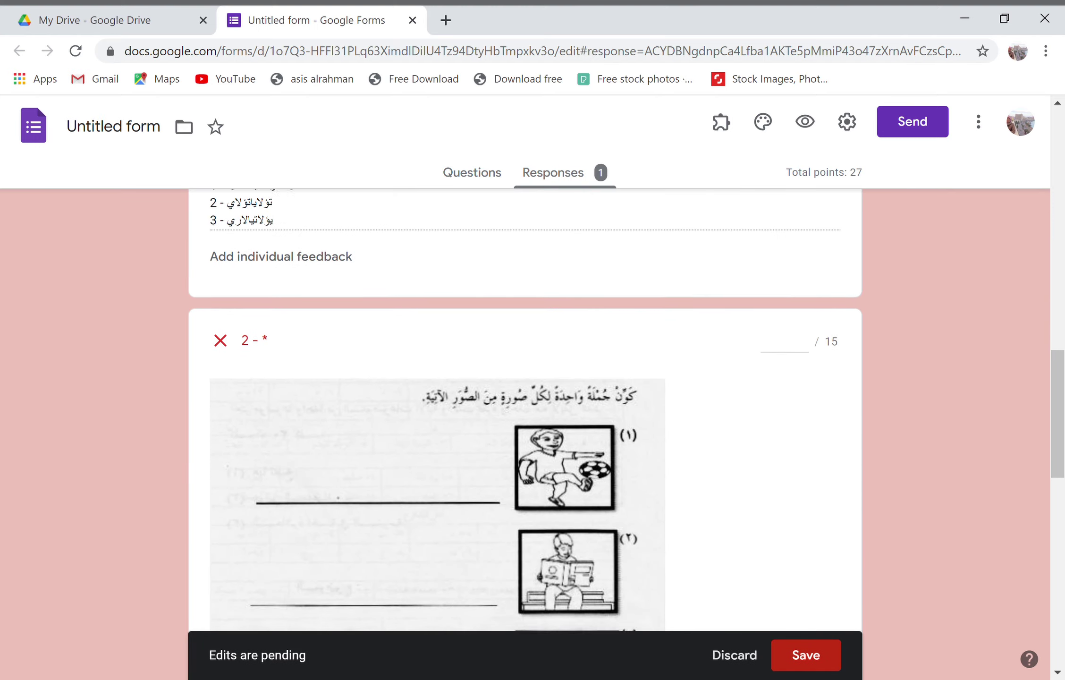
scroll(795, 366, up, 12)
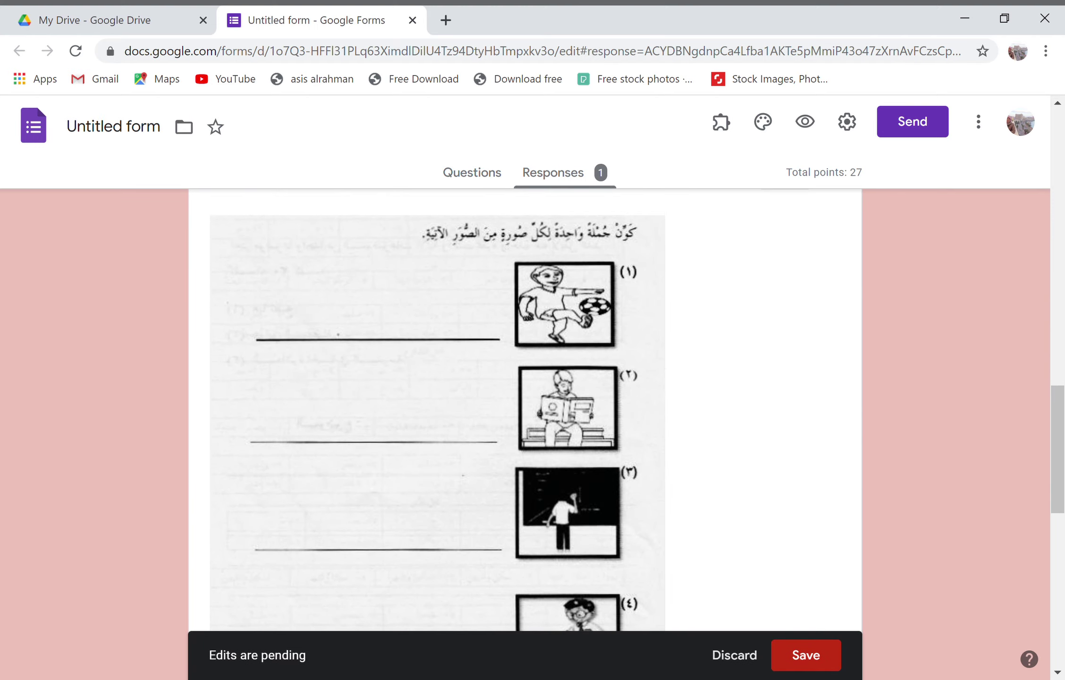
click(784, 366)
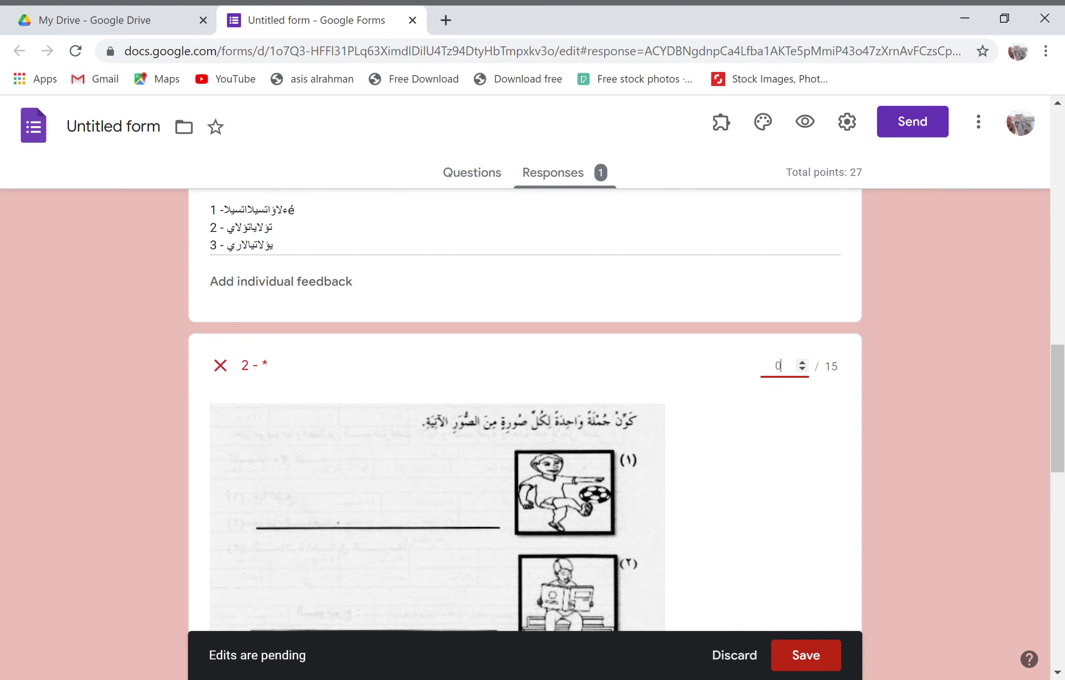
scroll(627, 410, down, 15)
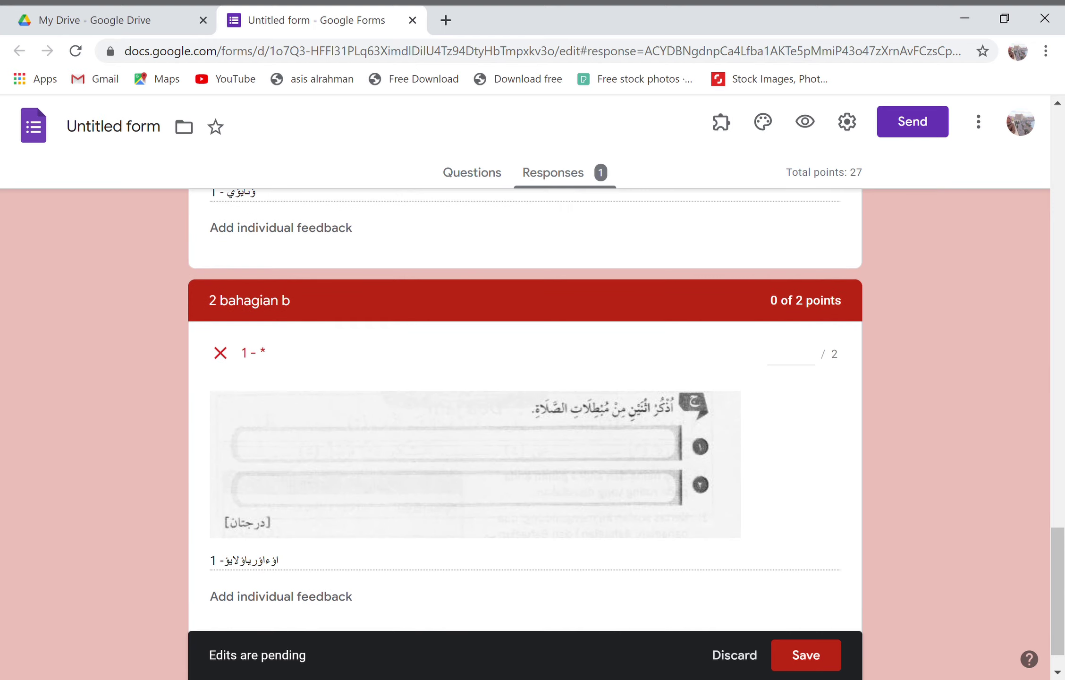
click(787, 325)
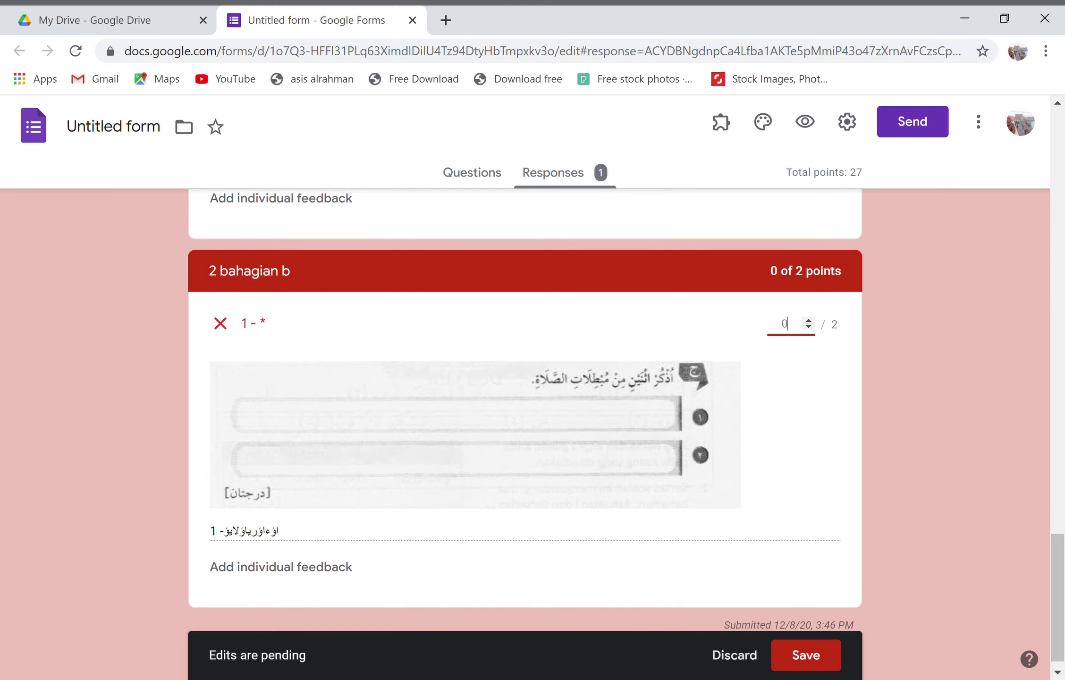
scroll(626, 429, down, 1)
scroll(525, 425, up, 3)
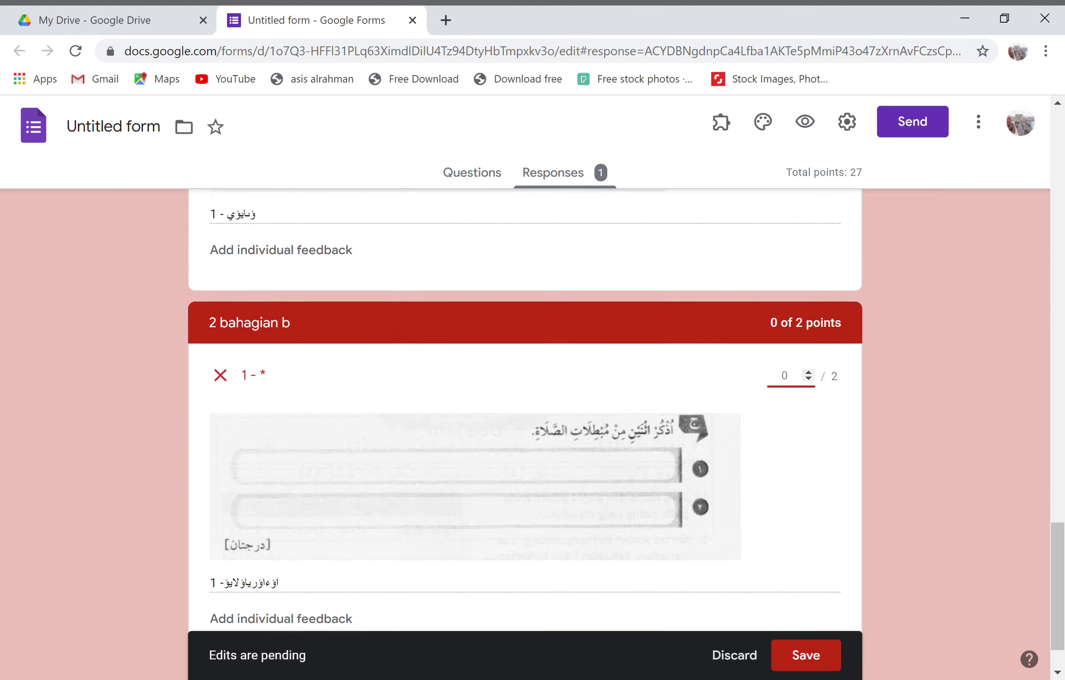
scroll(525, 425, up, 4)
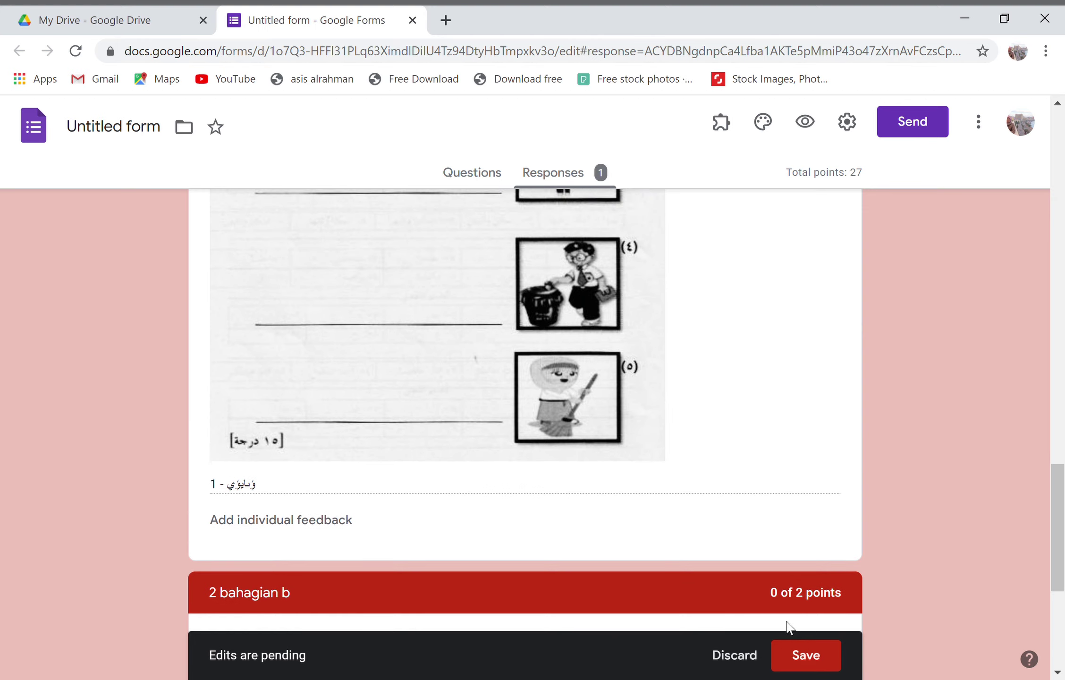
click(808, 662)
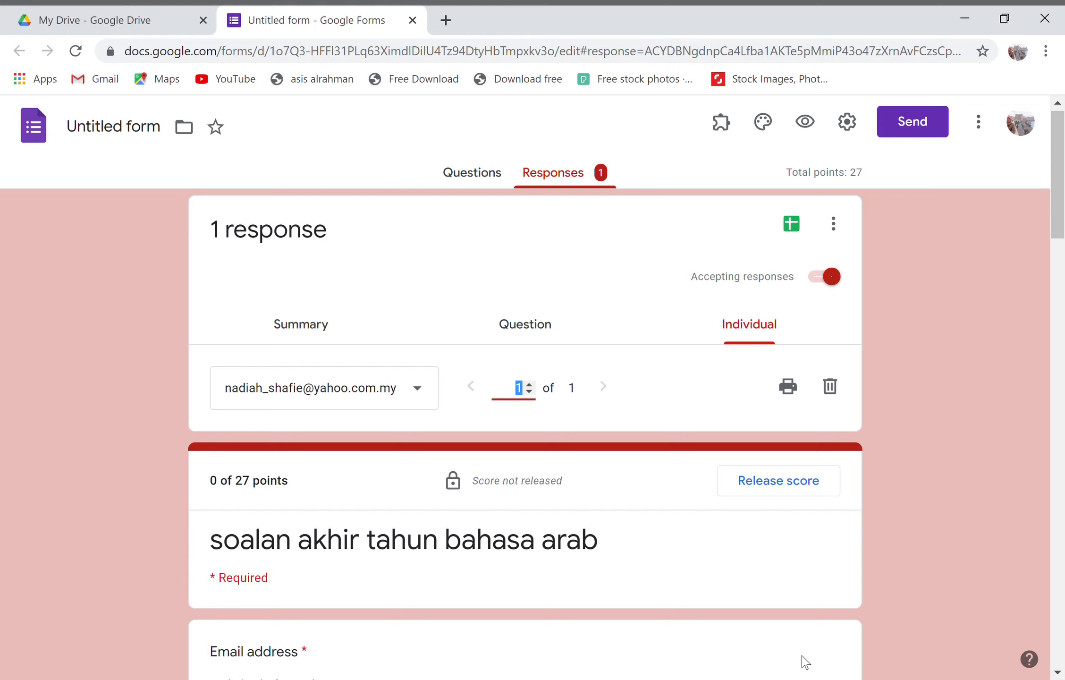
Step: Release the score by email to all respondents without a message, and look over the graded response
click(808, 479)
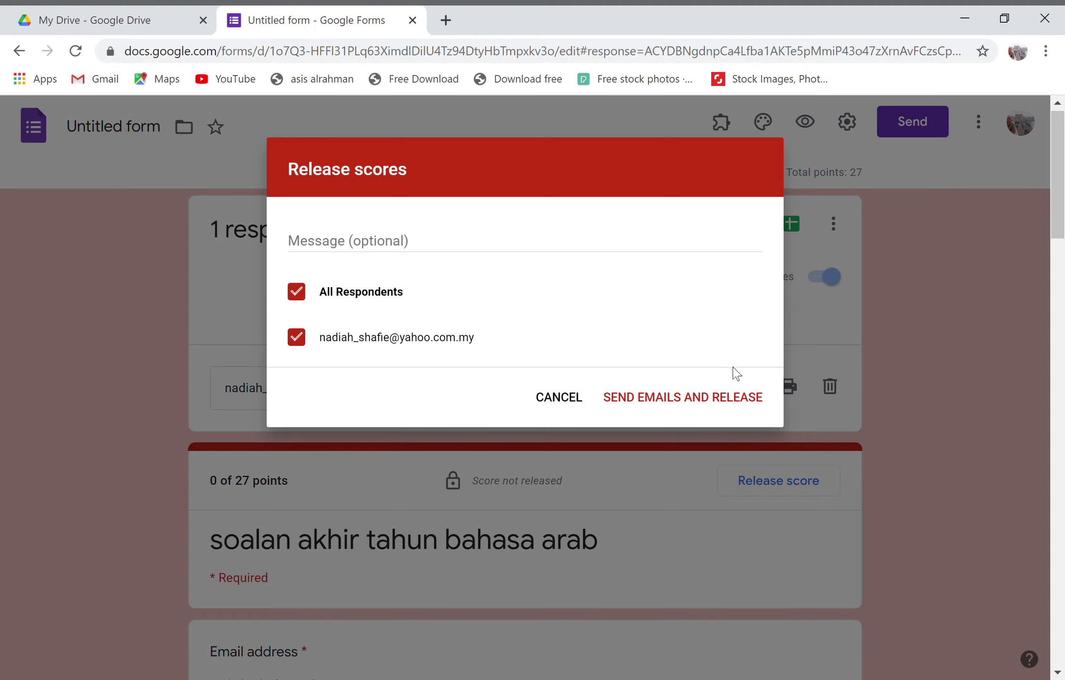
click(694, 402)
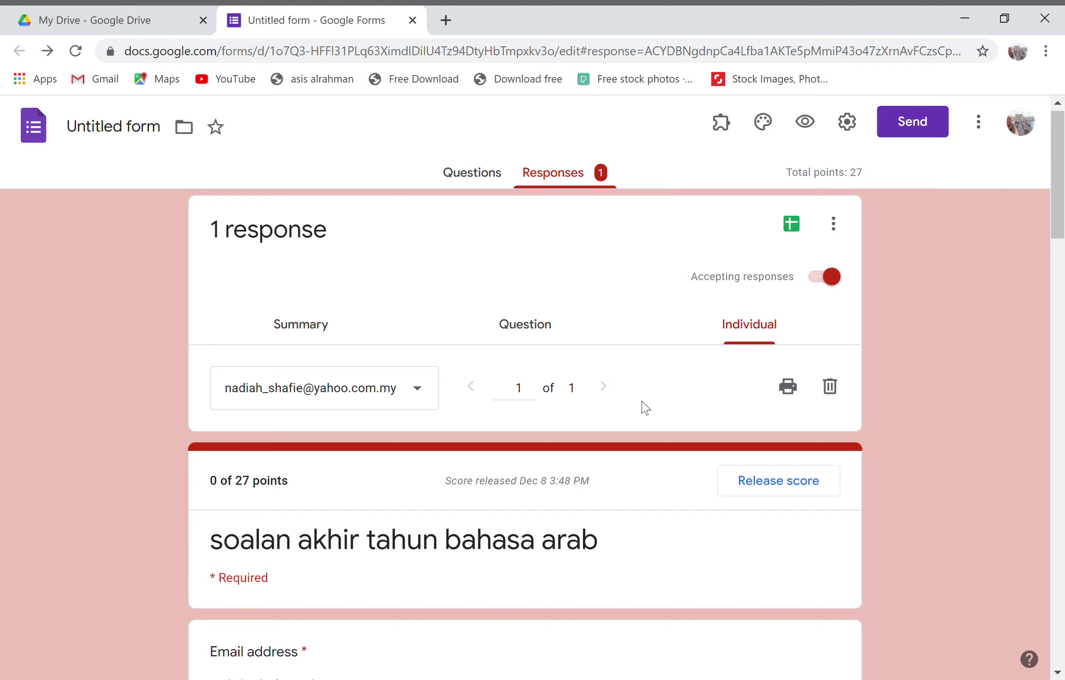
scroll(645, 407, down, 20)
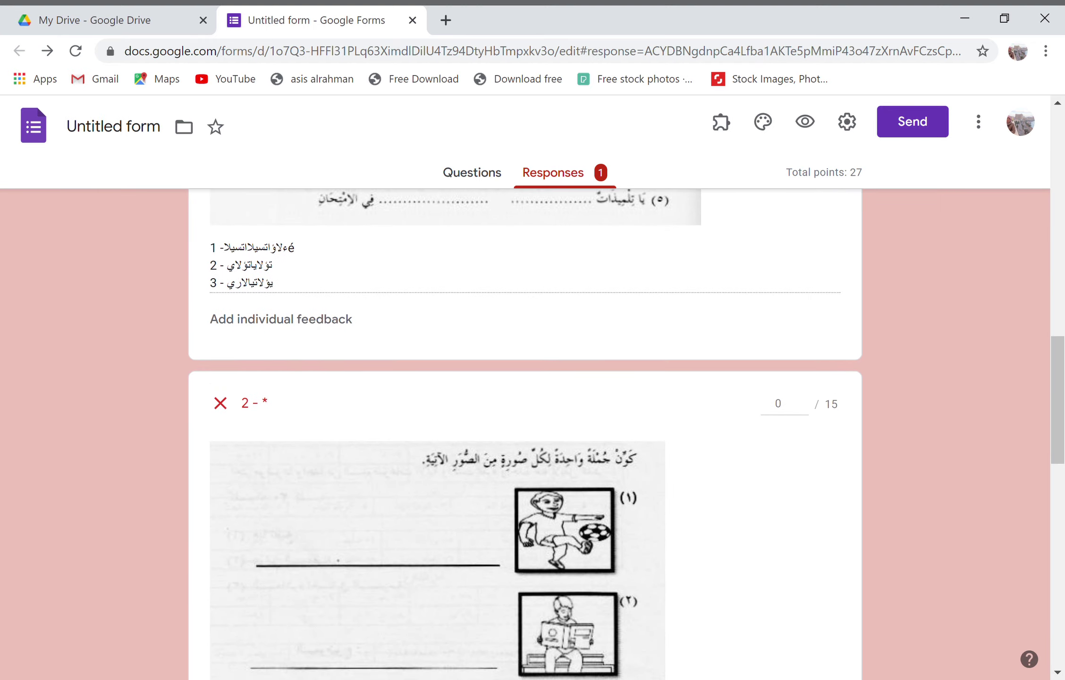
scroll(525, 435, down, 12)
scroll(525, 434, down, 10)
key(Home)
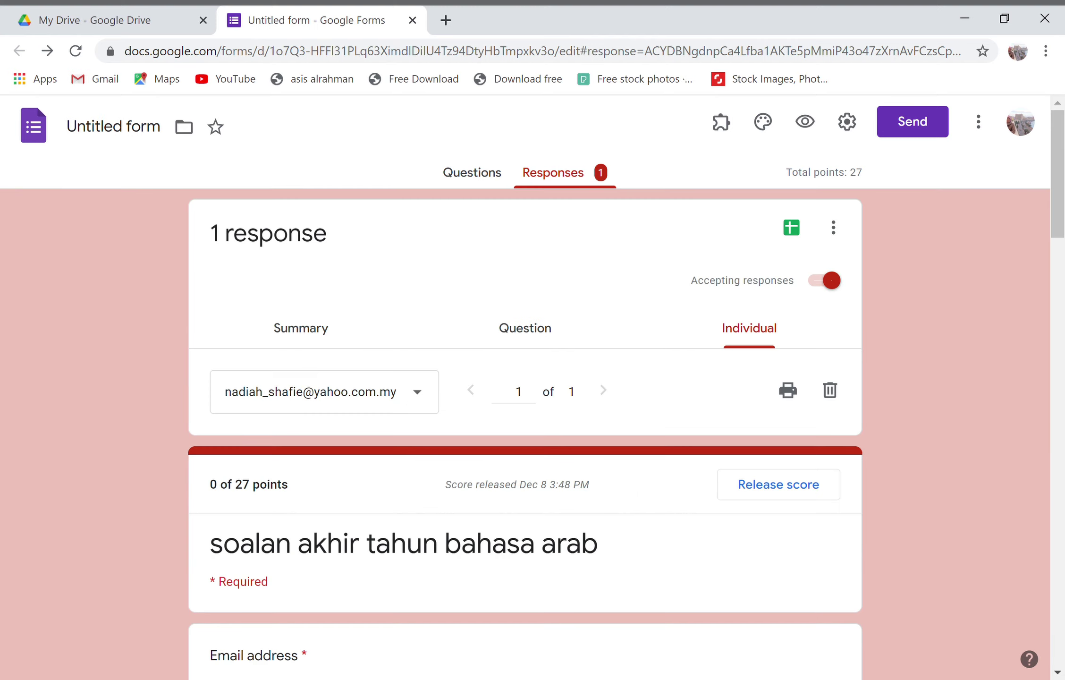